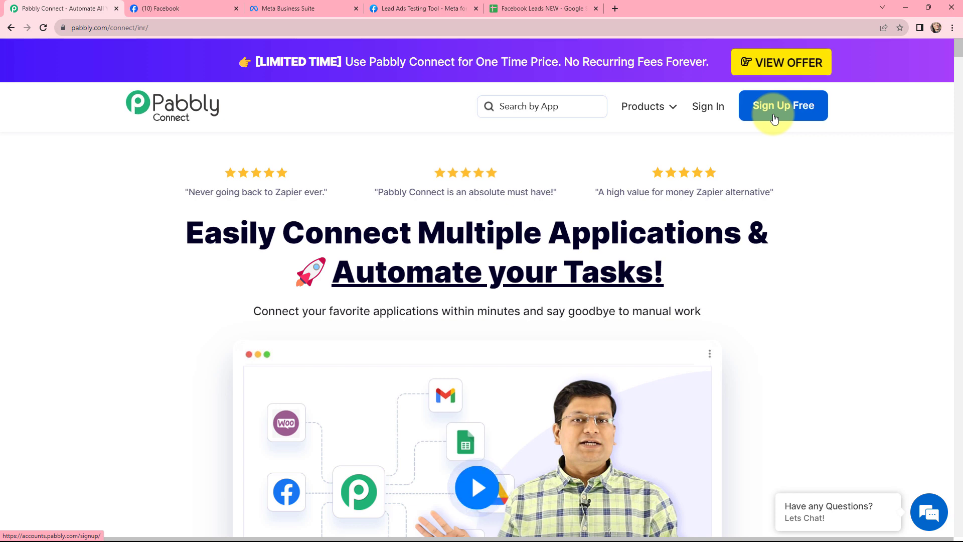
Open Pabbly Connect and create a workflow named 'Add Facebook Leads to Google Sheets' in the Facebook Lead Ads folder.
click(712, 110)
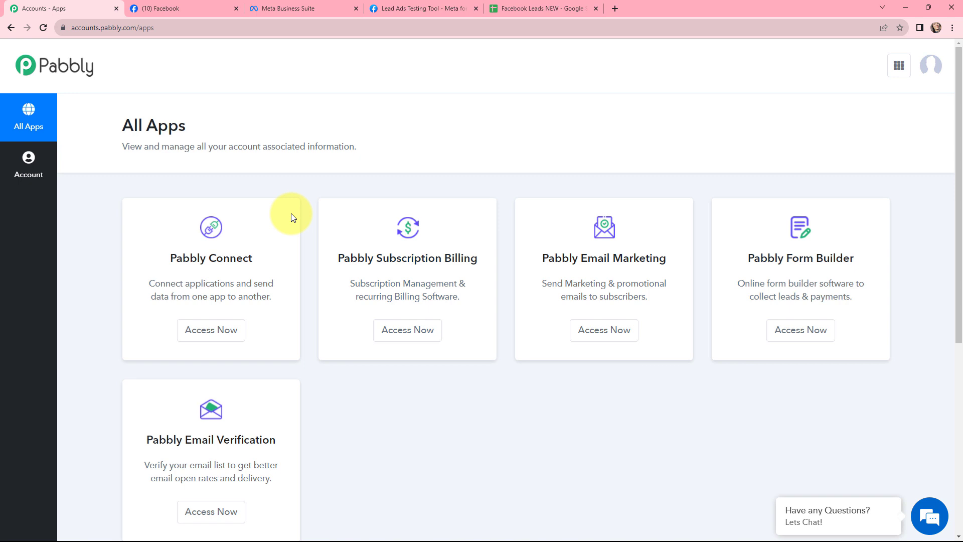
click(205, 335)
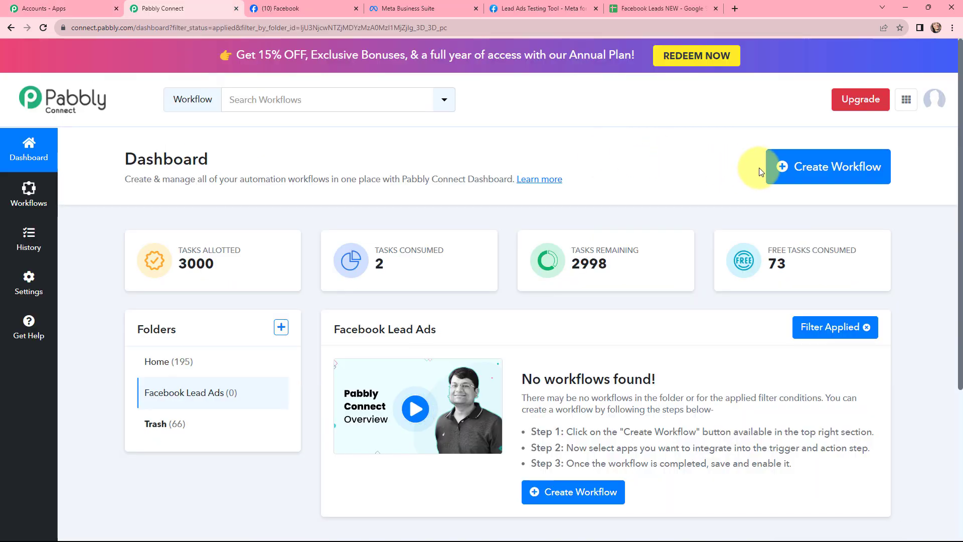
click(805, 173)
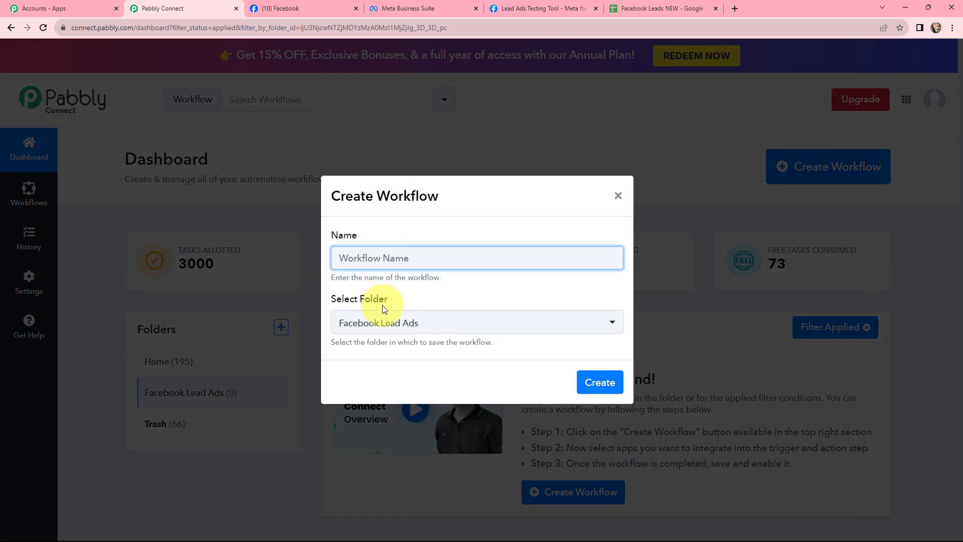
text(Add Facebook Leads to Google Sheets)
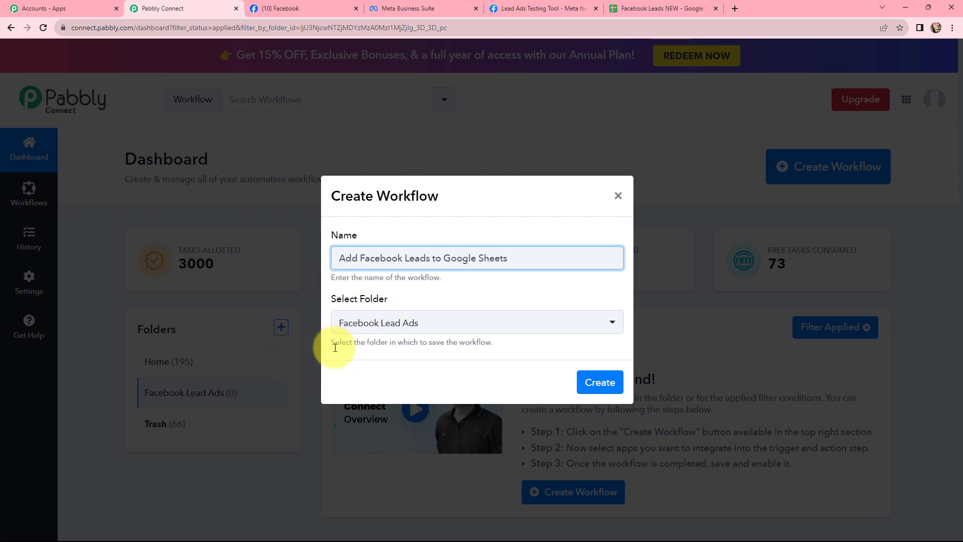
click(599, 384)
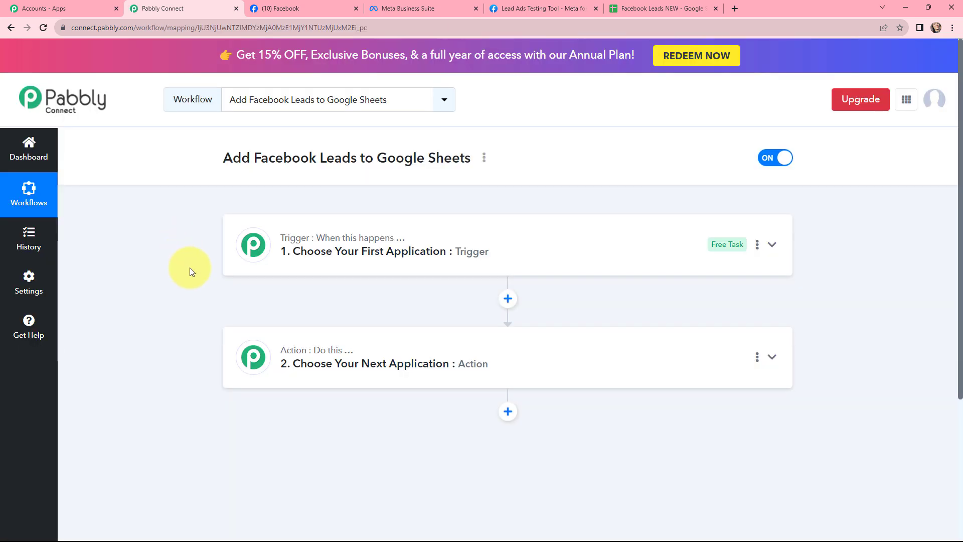
Set the workflow trigger to the Facebook Lead Ads app with the New Lead (Instant) event.
mouse_move(295, 240)
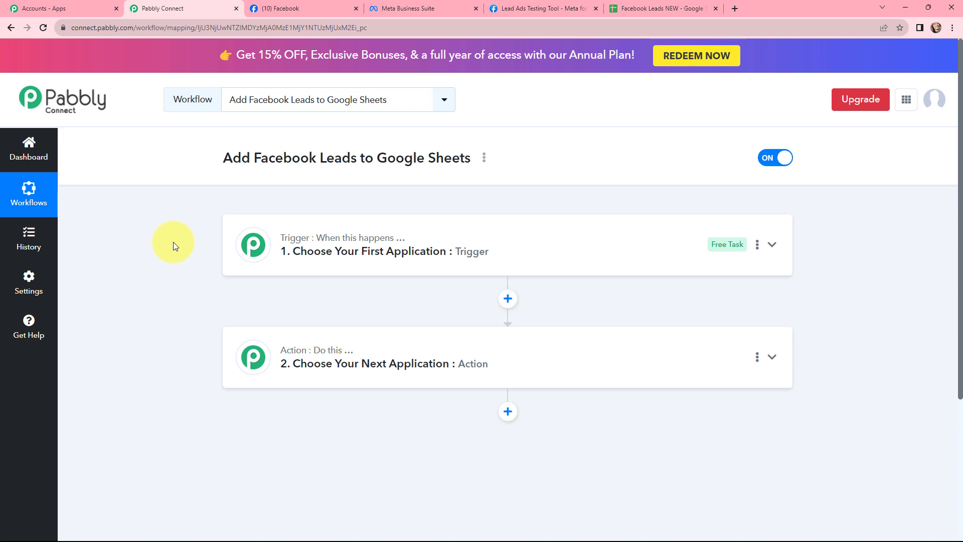
click(233, 225)
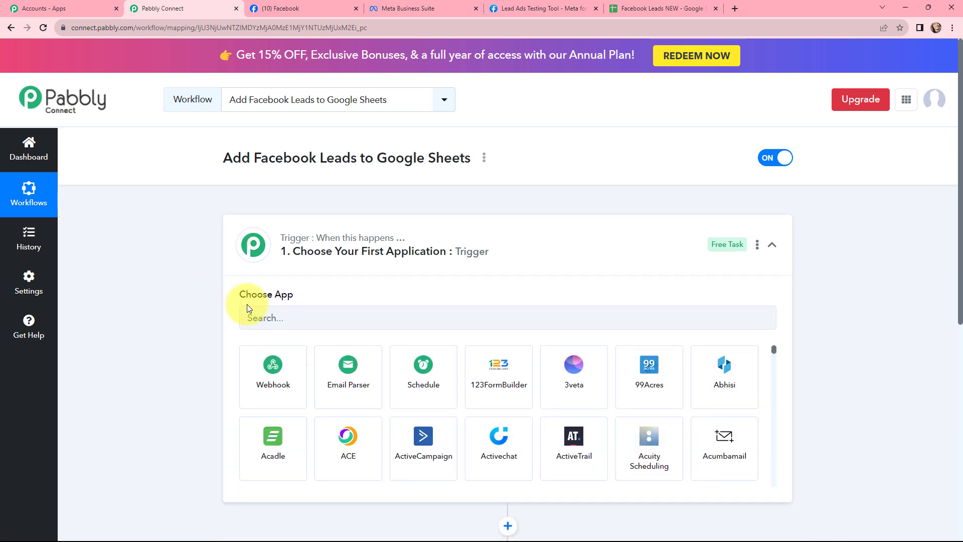
click(266, 319)
text(f)
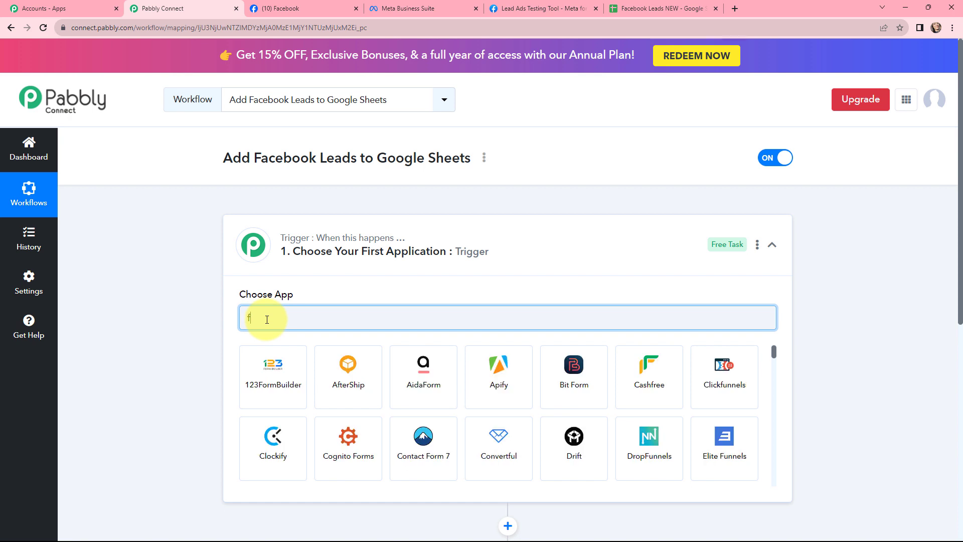
text(acebook)
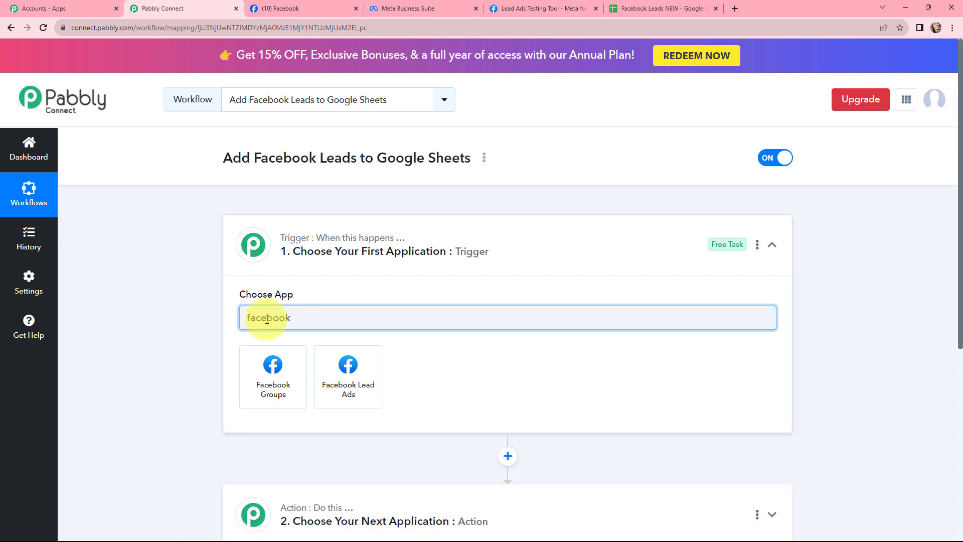
click(328, 380)
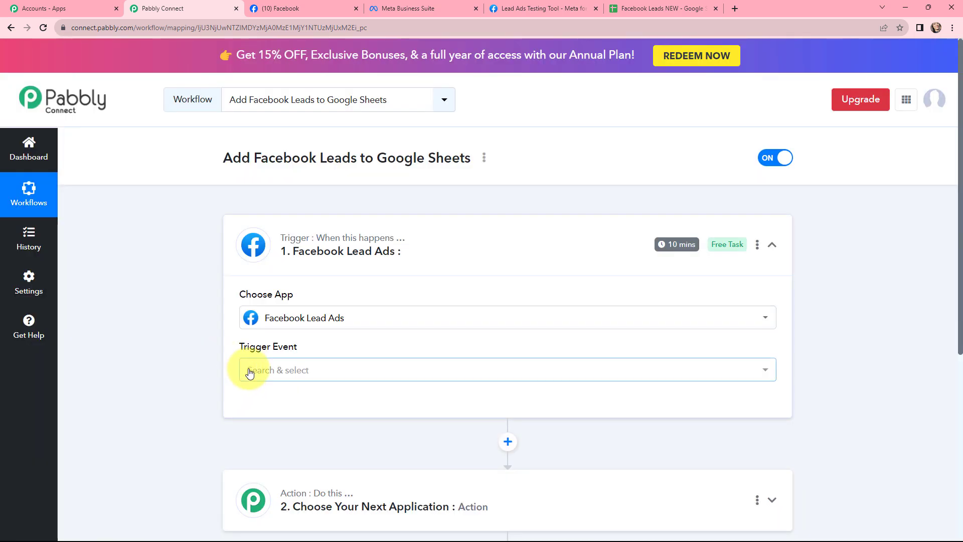
click(250, 370)
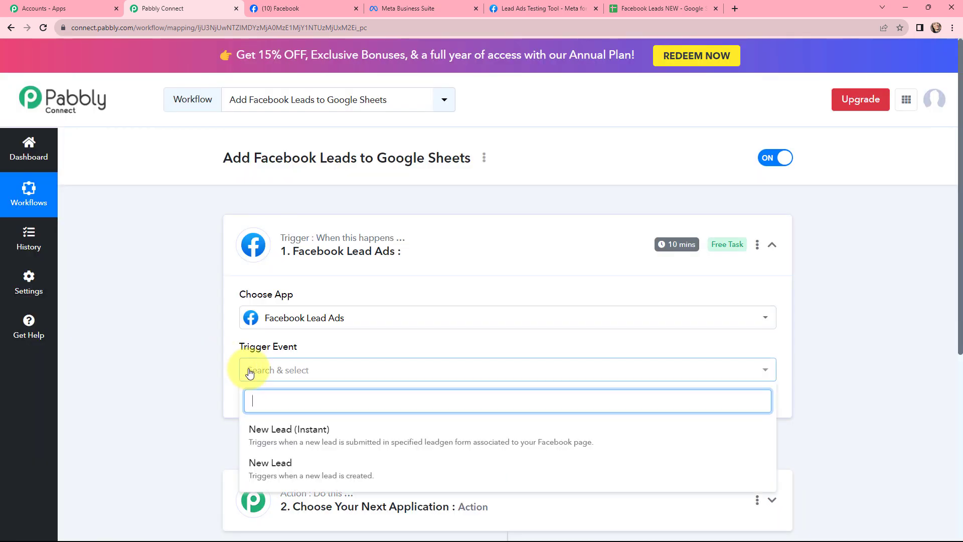
click(290, 434)
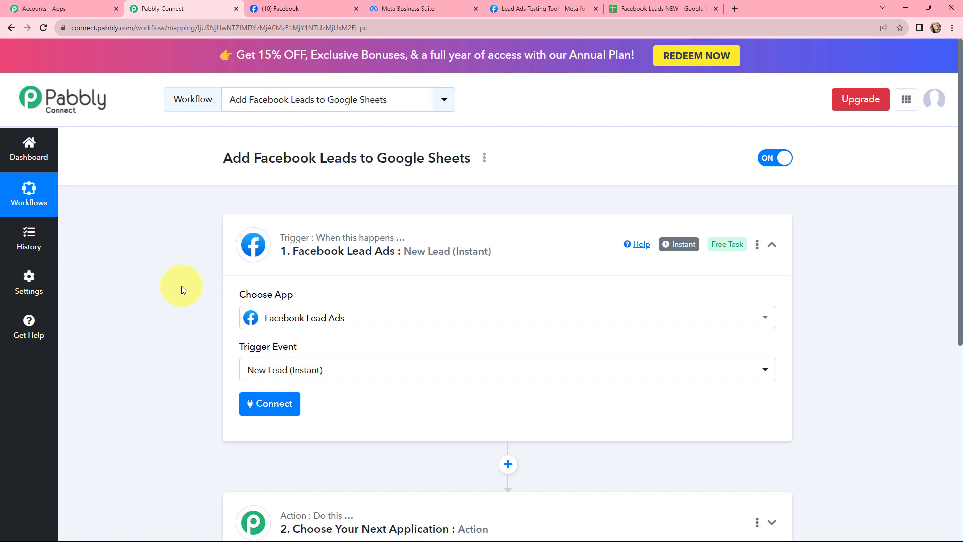
Set the workflow action to the Google Sheets app with the Add New Row event.
scroll(223, 226, down, 5)
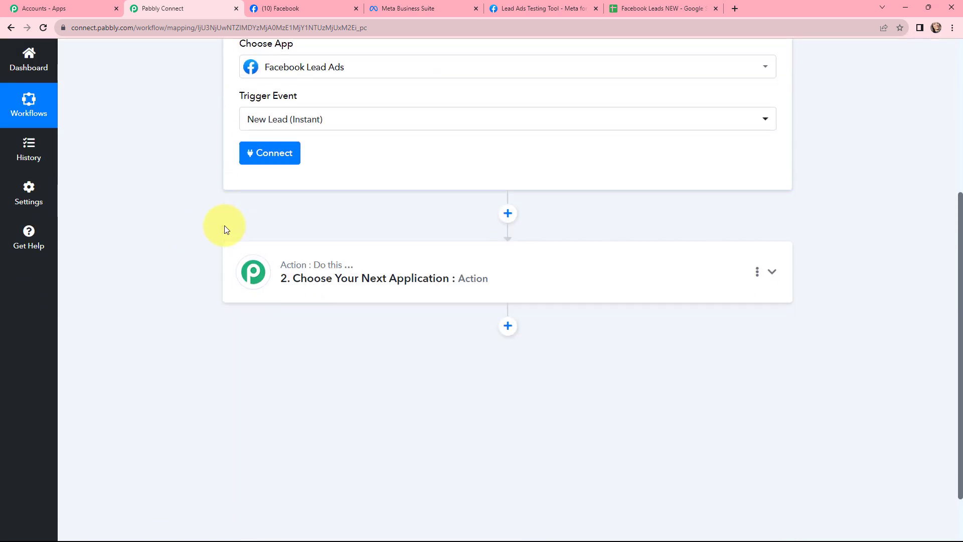
click(354, 266)
click(337, 345)
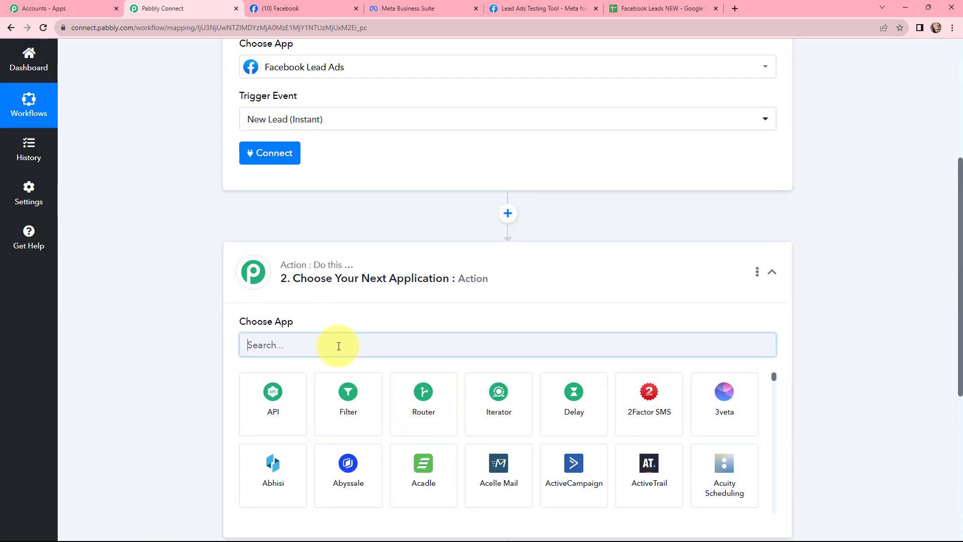
text(goog)
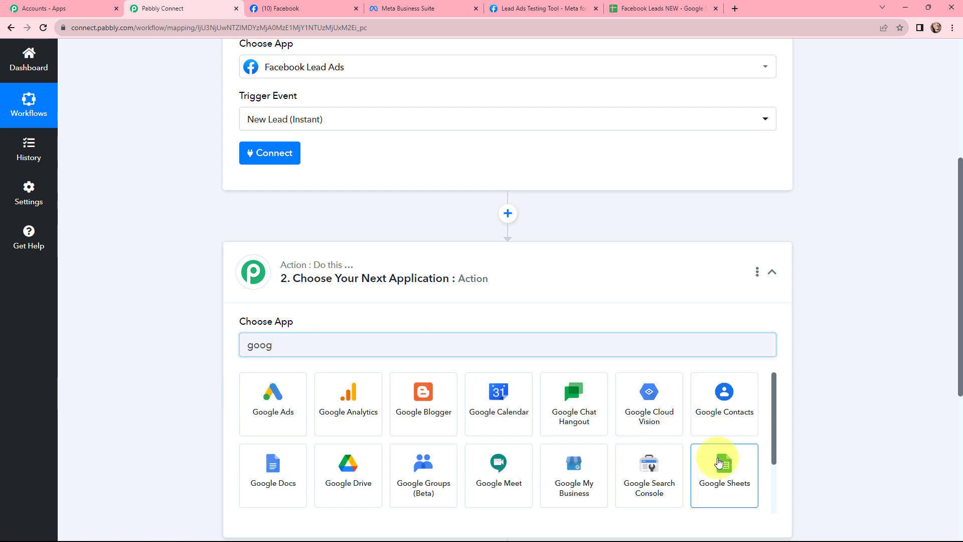
click(718, 462)
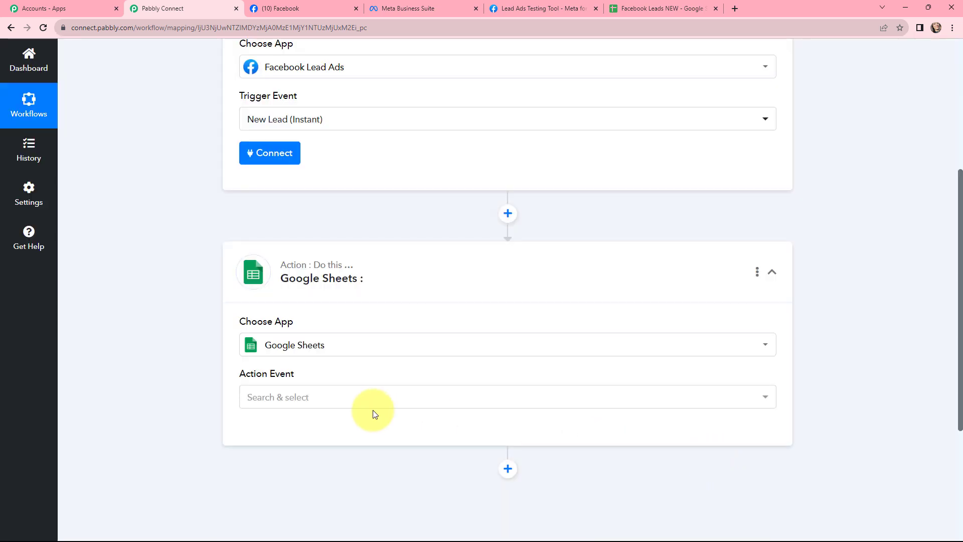
click(313, 398)
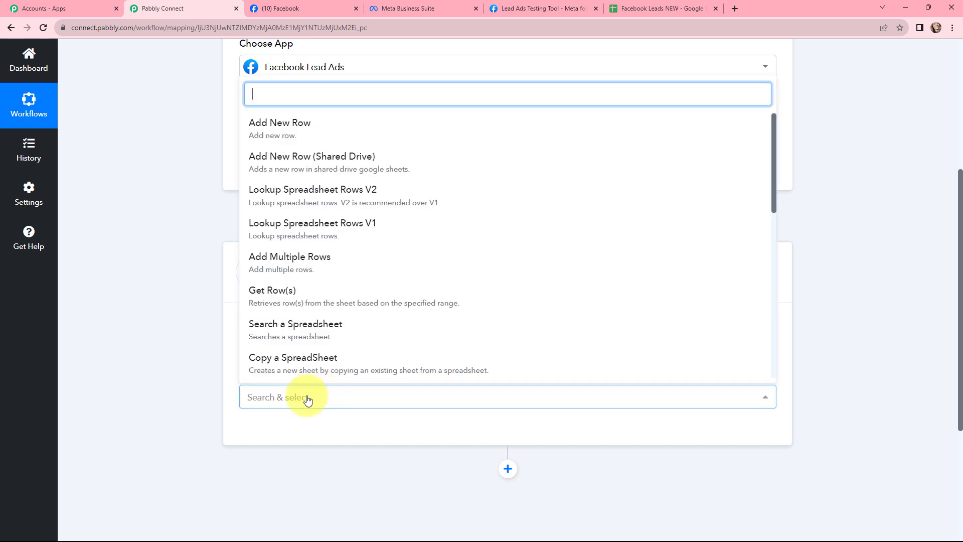
click(294, 131)
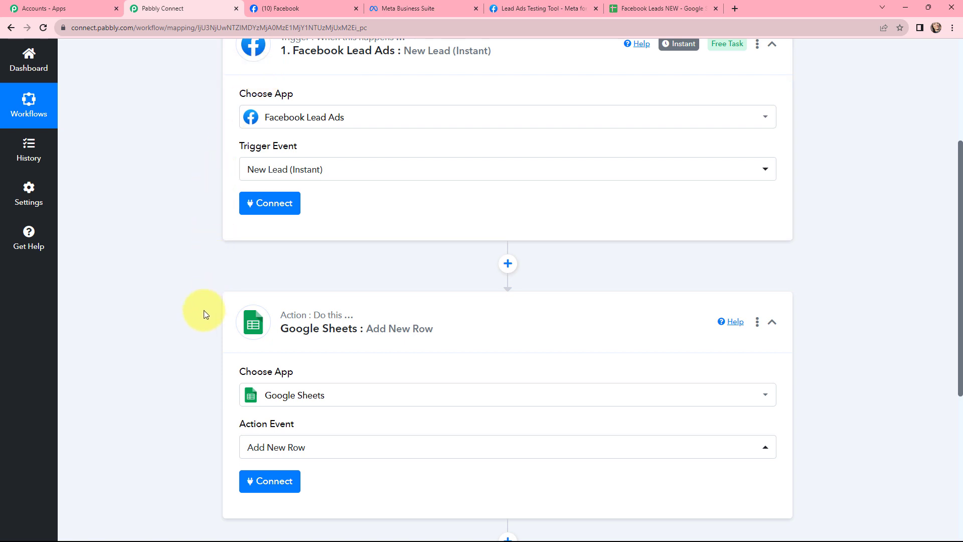
Connect the trigger through a new Facebook Lead Ads connection.
scroll(203, 315, up, 4)
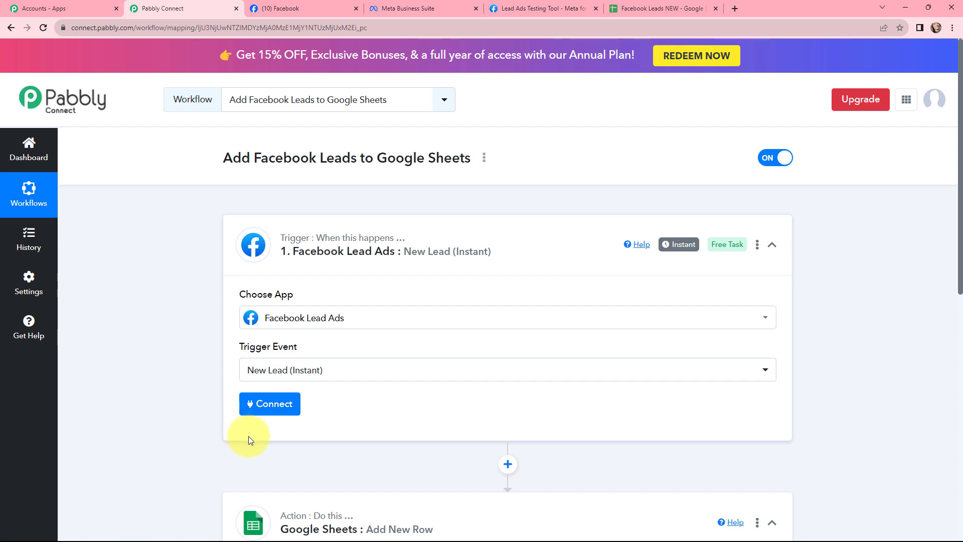
click(261, 404)
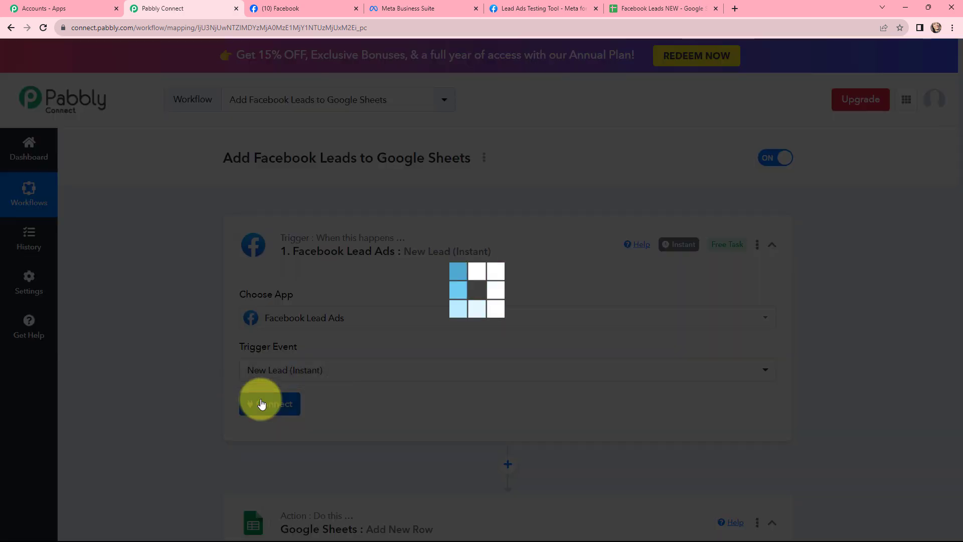
click(445, 160)
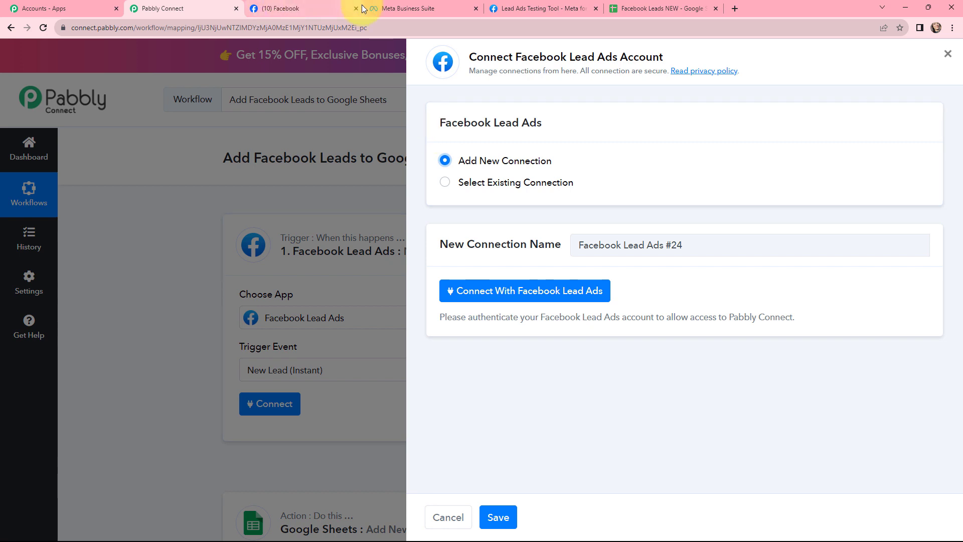
click(473, 296)
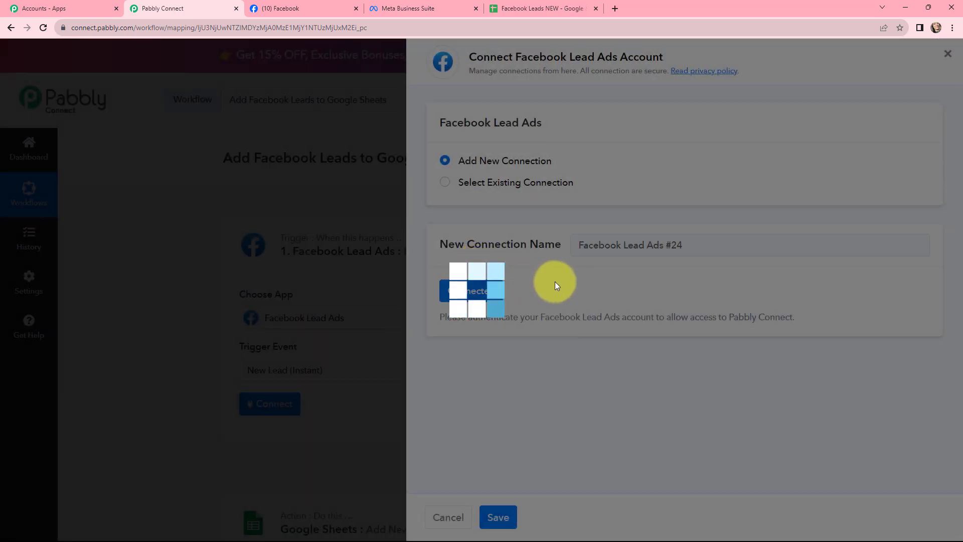
scroll(420, 242, down, 2)
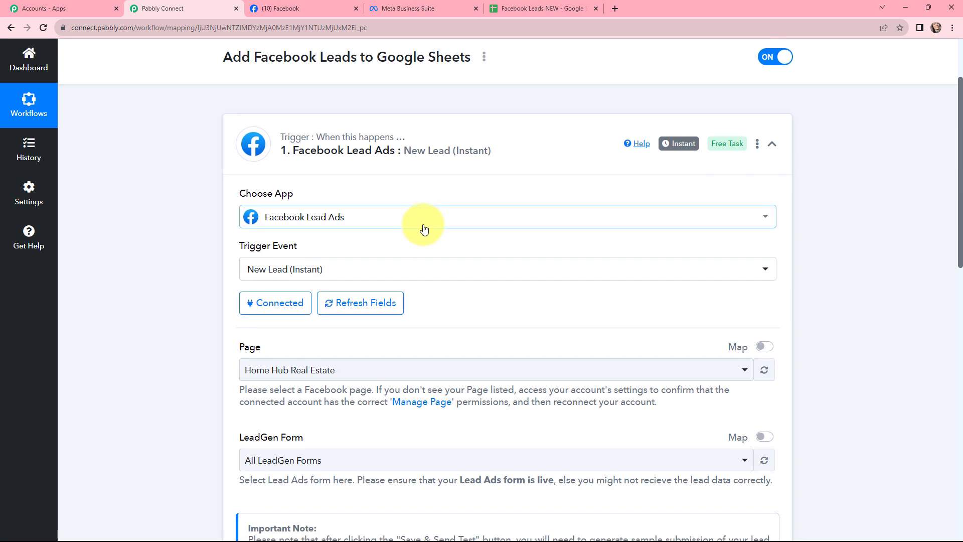
scroll(423, 228, down, 1)
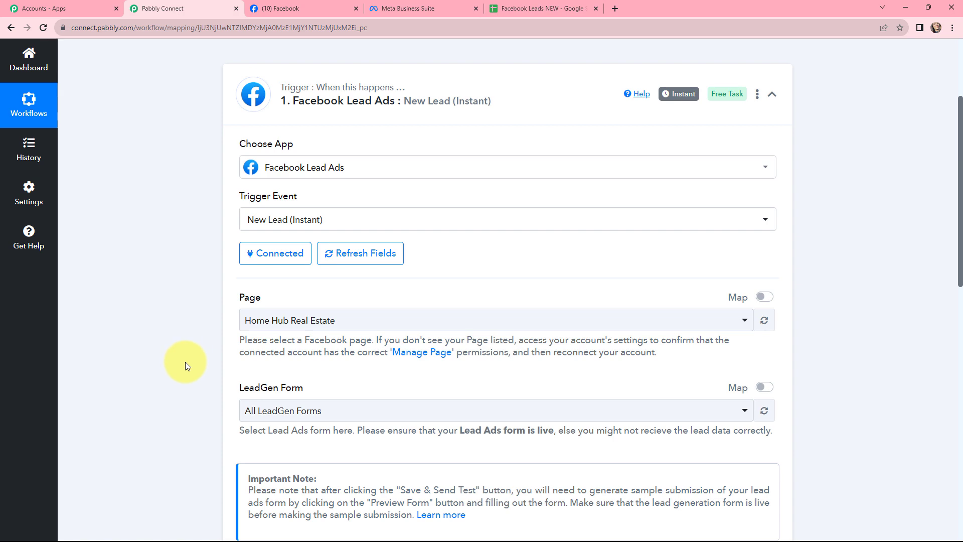
Check the Facebook page's name and select The Jewellery Store as the trigger's page.
click(283, 8)
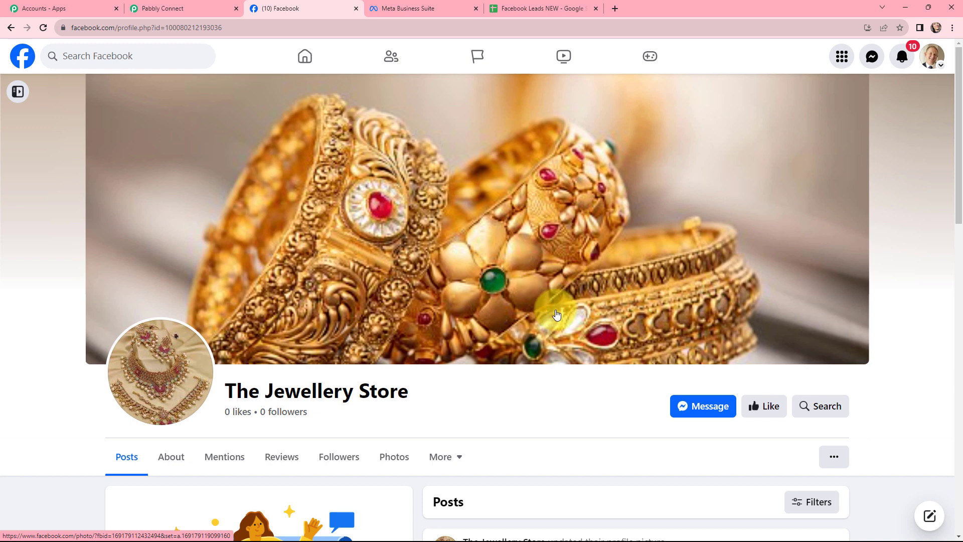
scroll(557, 314, down, 1)
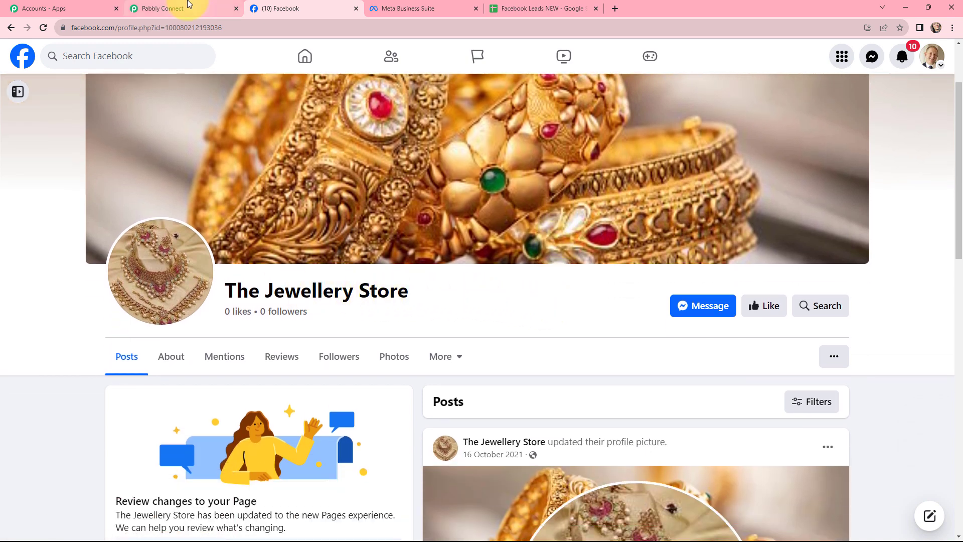
click(188, 5)
click(321, 320)
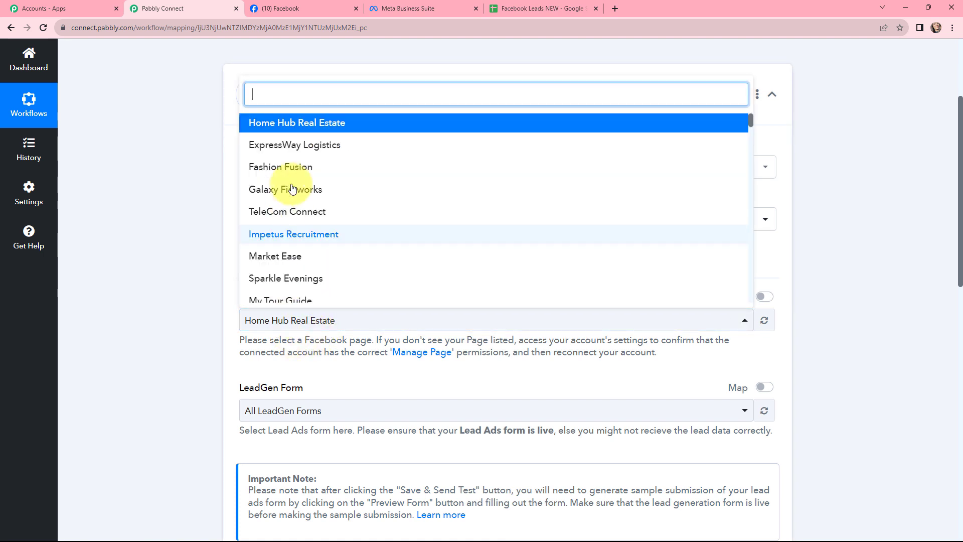
text(the je)
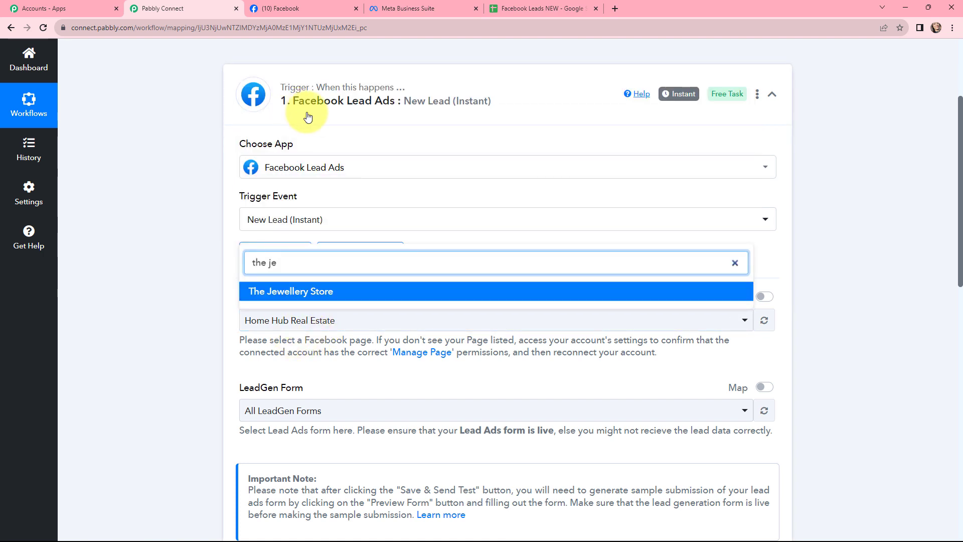
click(277, 293)
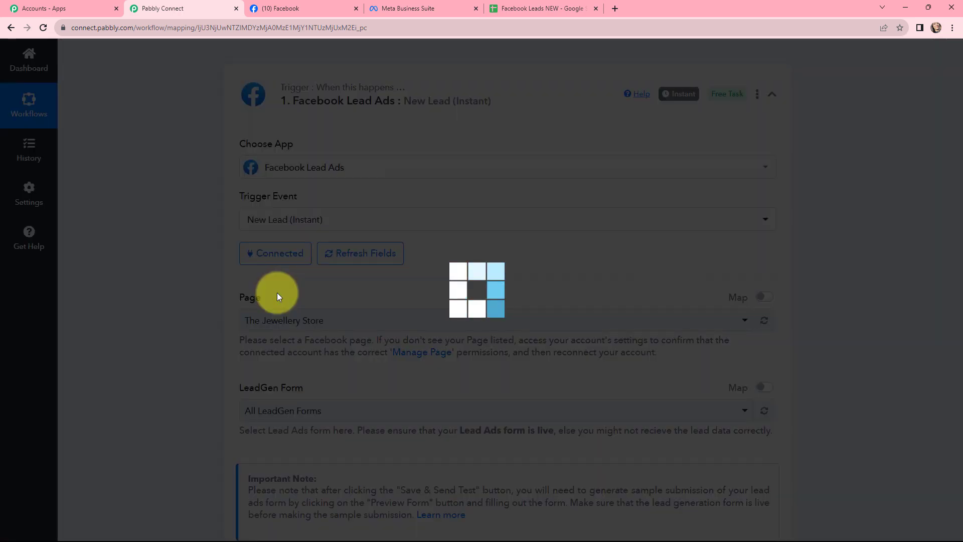
Review The Jewellery Store NEW LEADS form's preview in Meta Business Suite and select the form's name.
scroll(321, 251, down, 2)
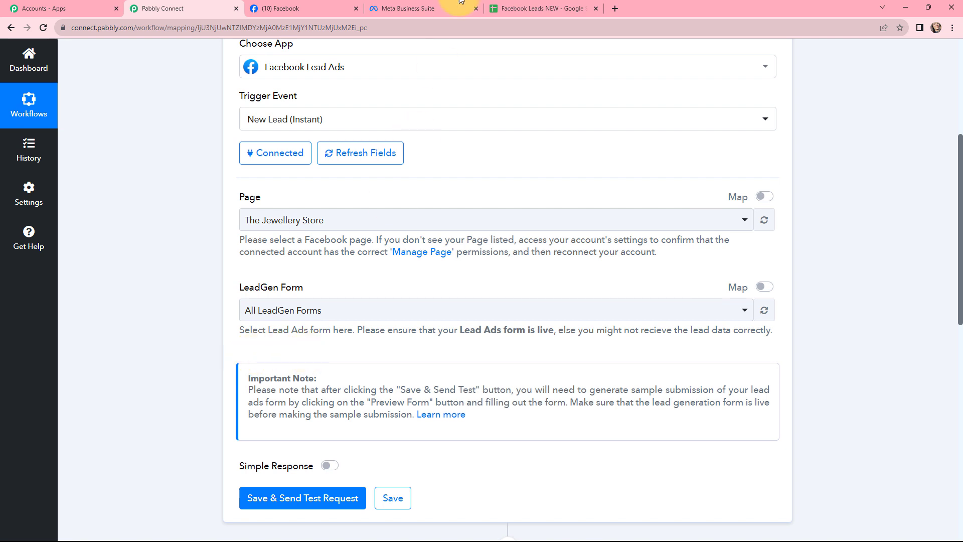
click(409, 8)
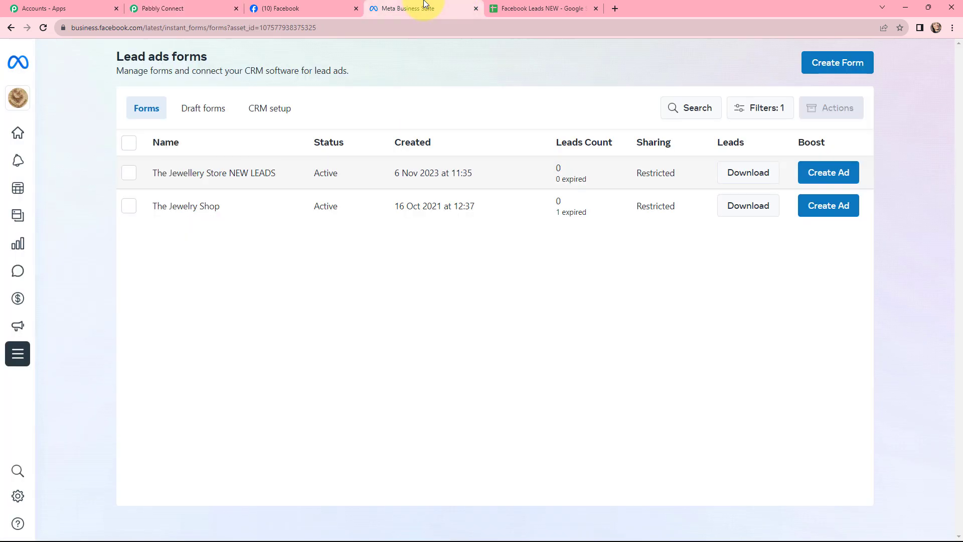
click(221, 172)
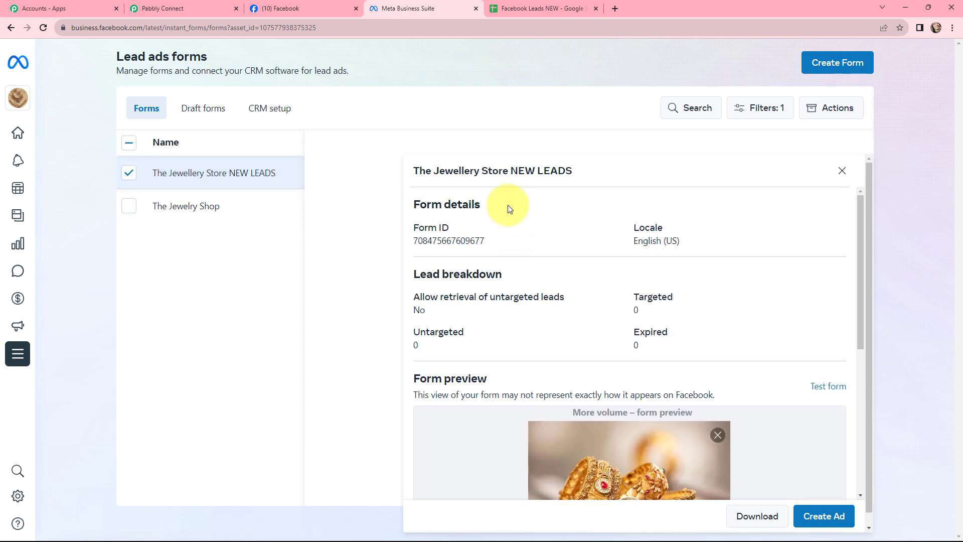
scroll(592, 275, down, 2)
scroll(592, 278, down, 1)
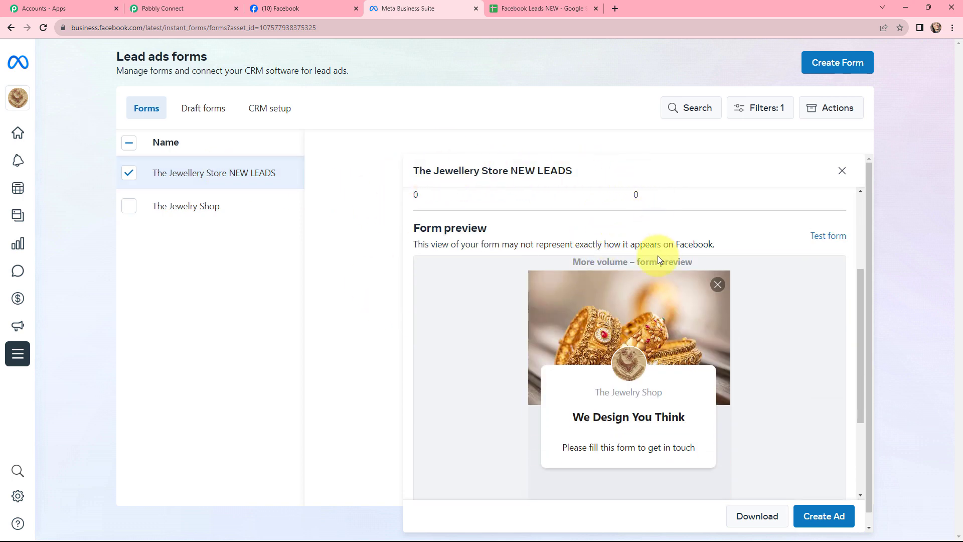
scroll(661, 288, down, 3)
click(718, 483)
click(718, 482)
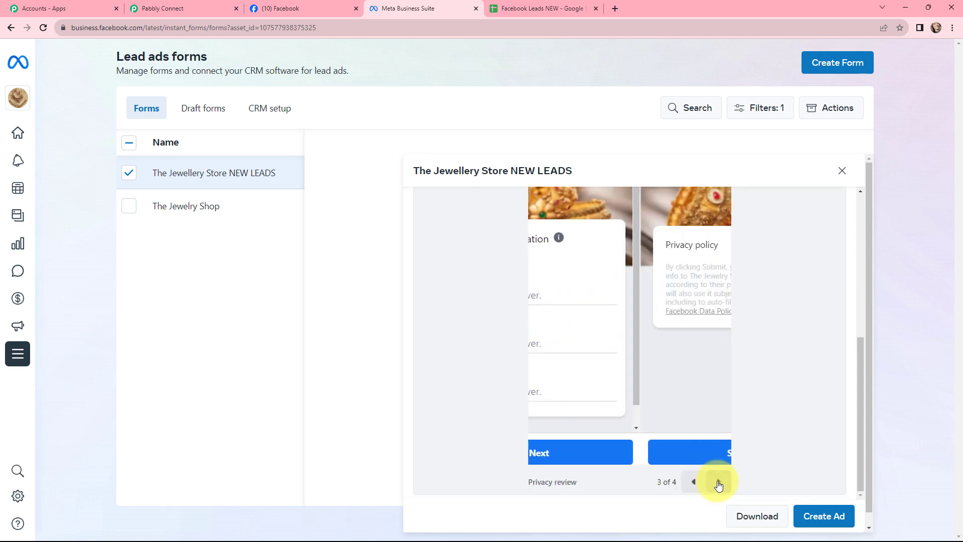
click(719, 483)
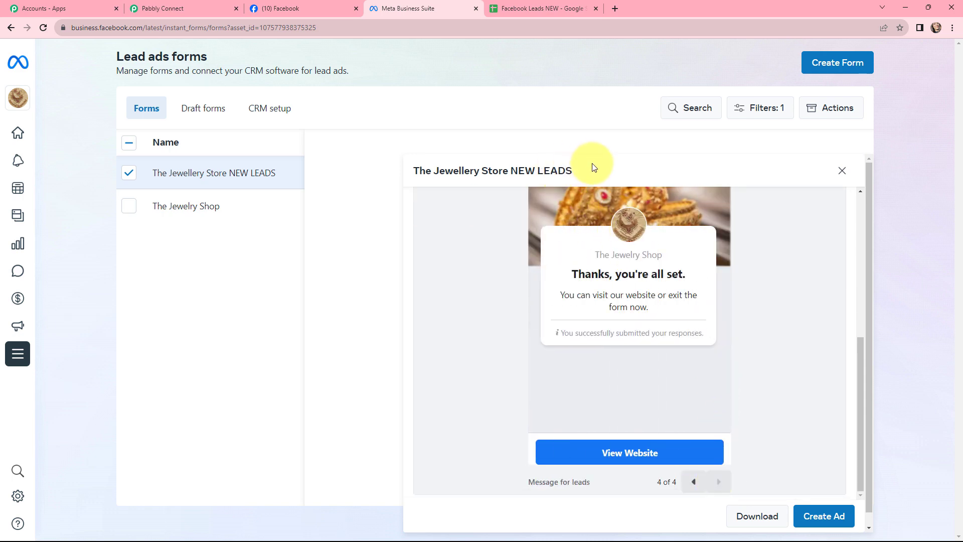
drag(577, 171, 414, 179)
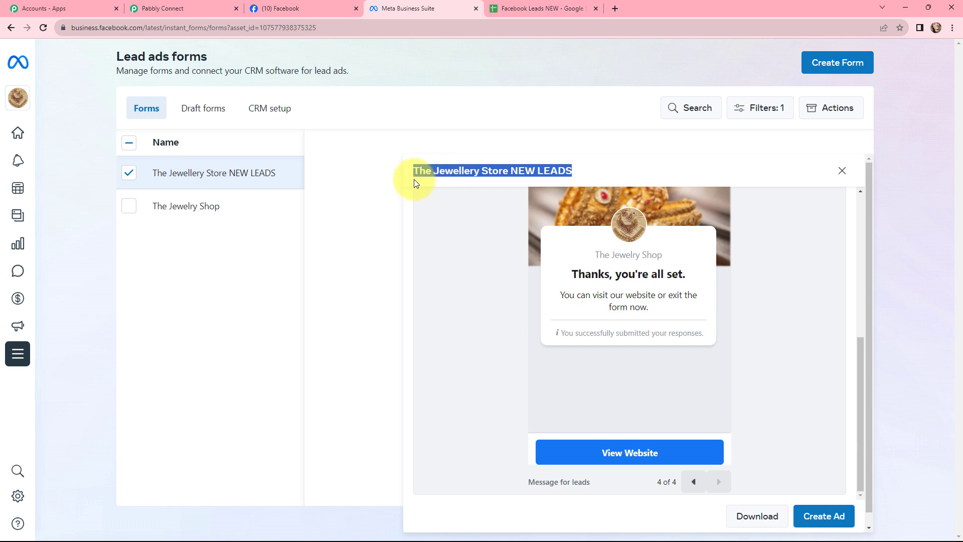
Select The Jewellery Store NEW LEADS as the trigger's LeadGen form, then save and send a test request.
click(166, 8)
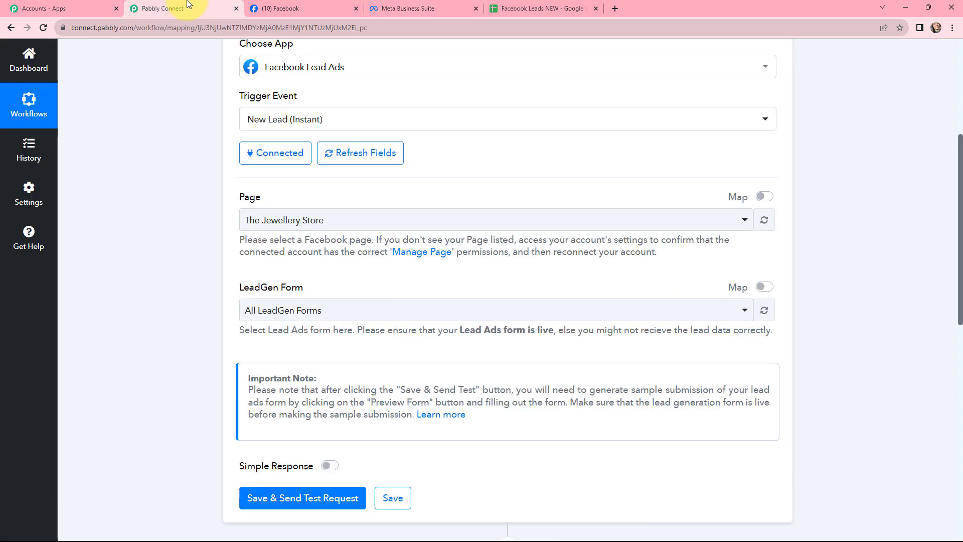
click(283, 312)
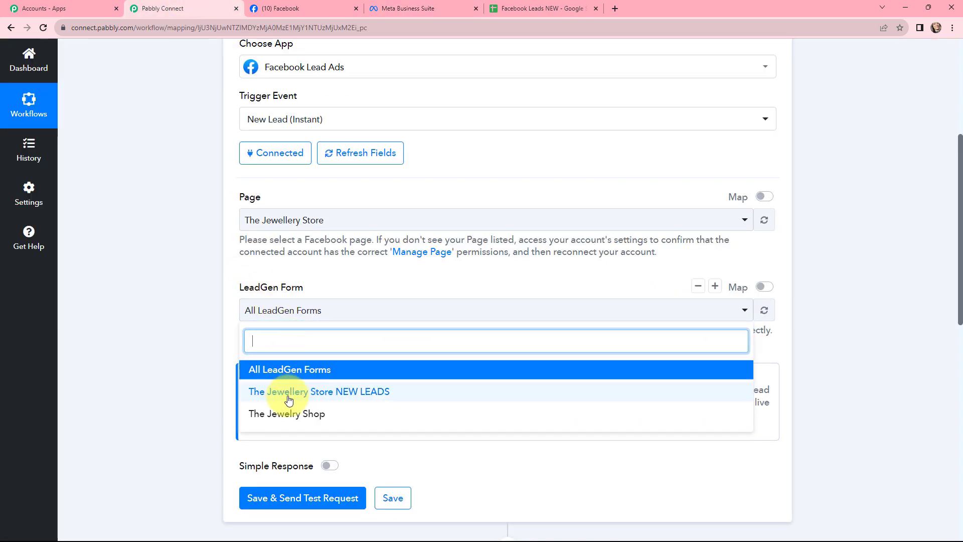
click(371, 396)
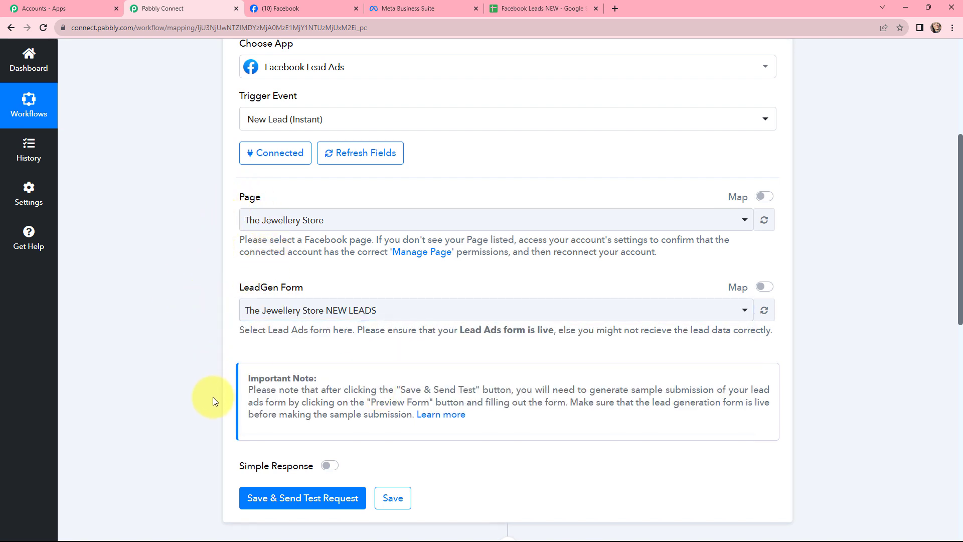
click(297, 496)
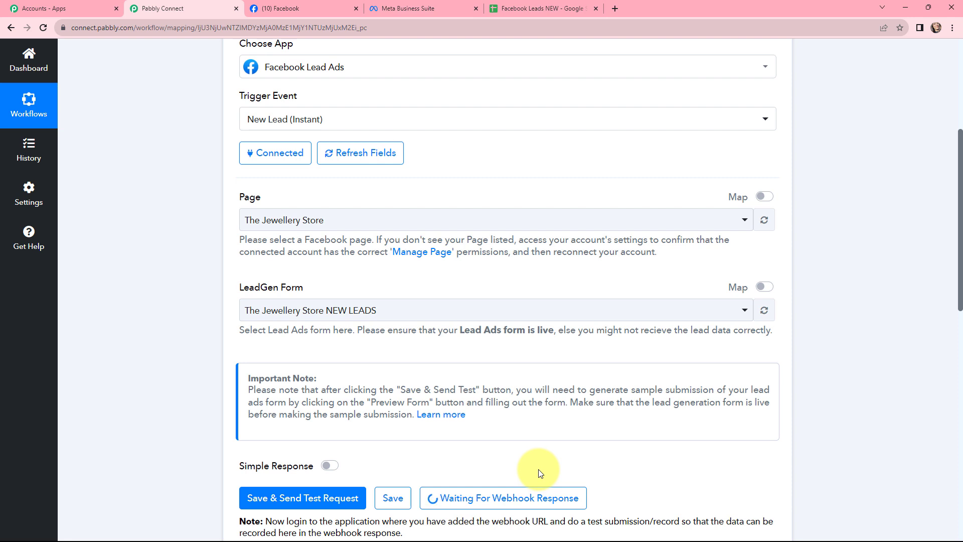
Open the Lead Ads Testing Tool from Meta for Developers in a new tab.
click(615, 7)
text(me)
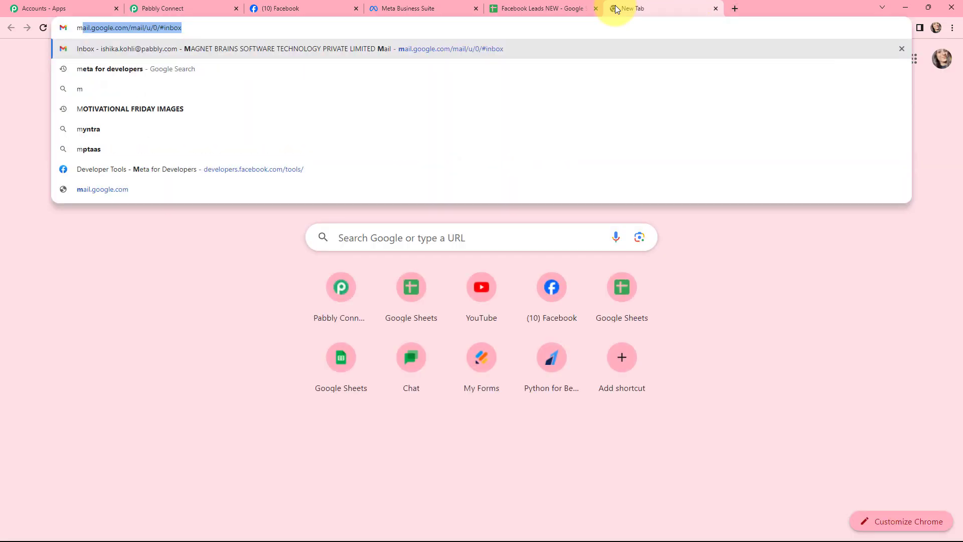
text(ta)
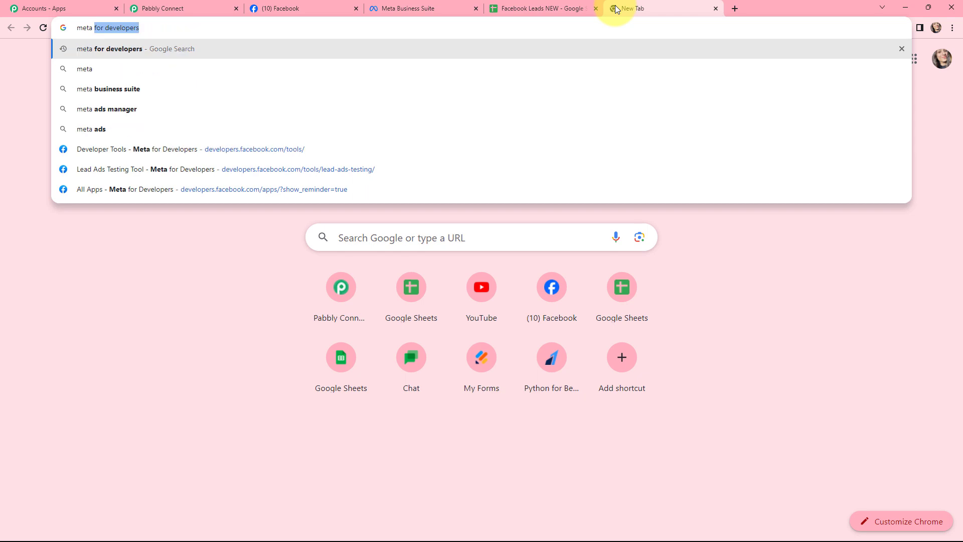
click(202, 49)
click(148, 168)
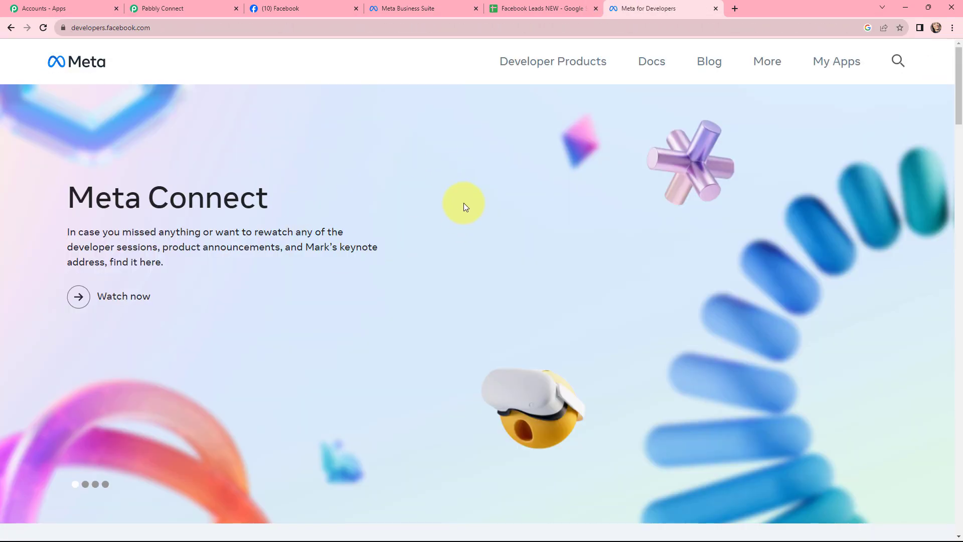
click(835, 66)
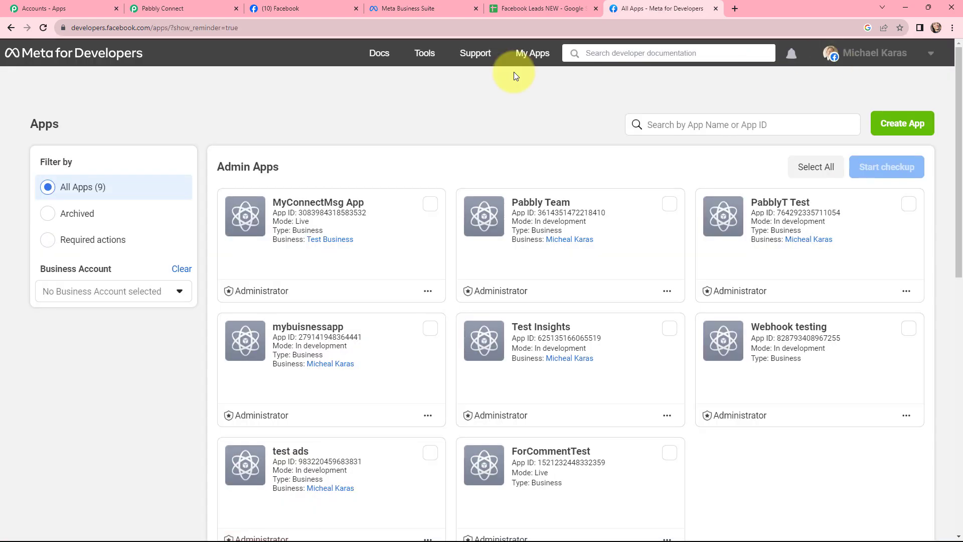
click(425, 54)
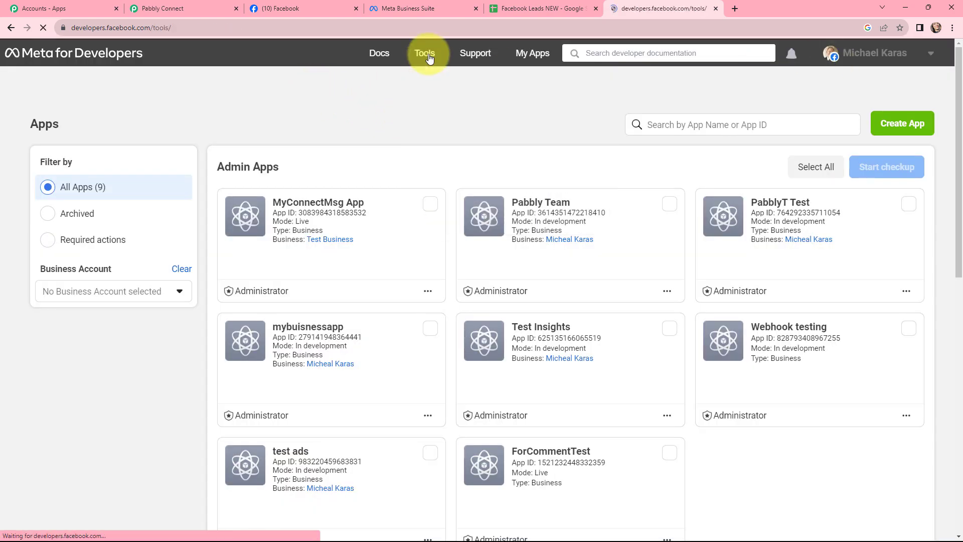
scroll(516, 137, down, 4)
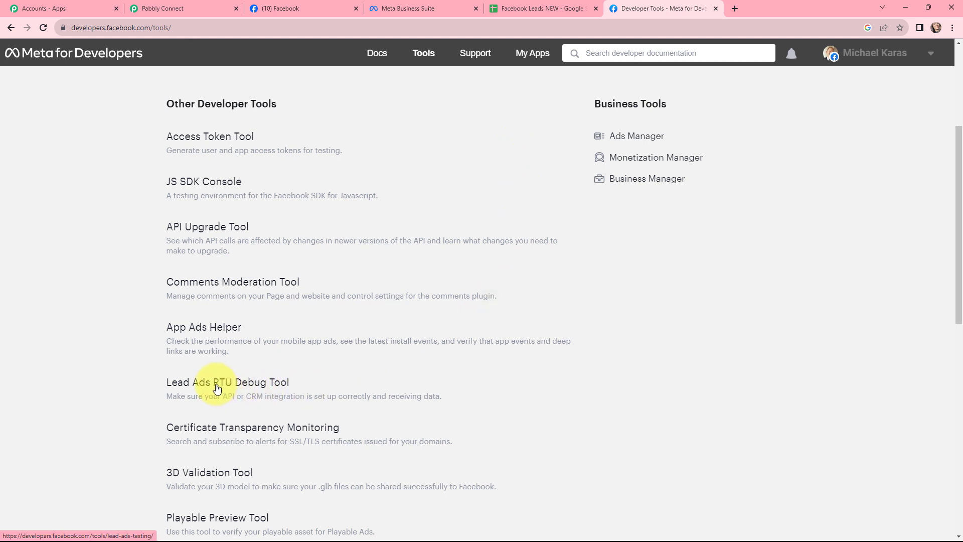
click(216, 388)
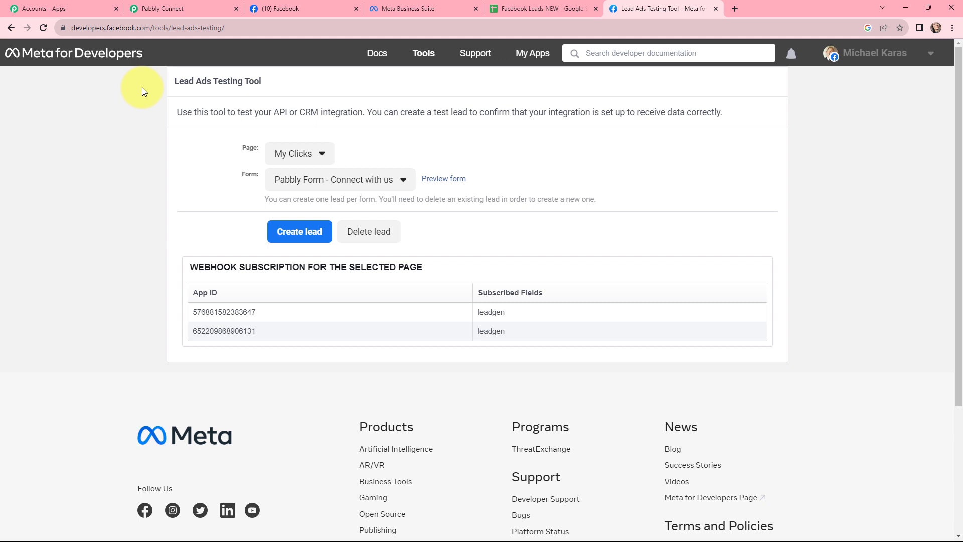
Set the testing tool's page to The Jewellery Store and its form to The Jewellery Store NEW LEADS.
click(287, 156)
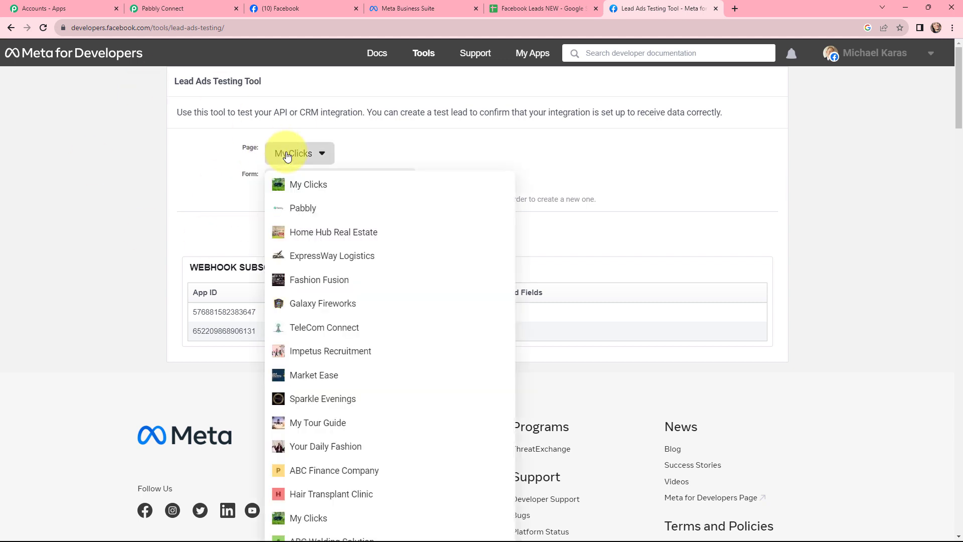
scroll(354, 234, down, 4)
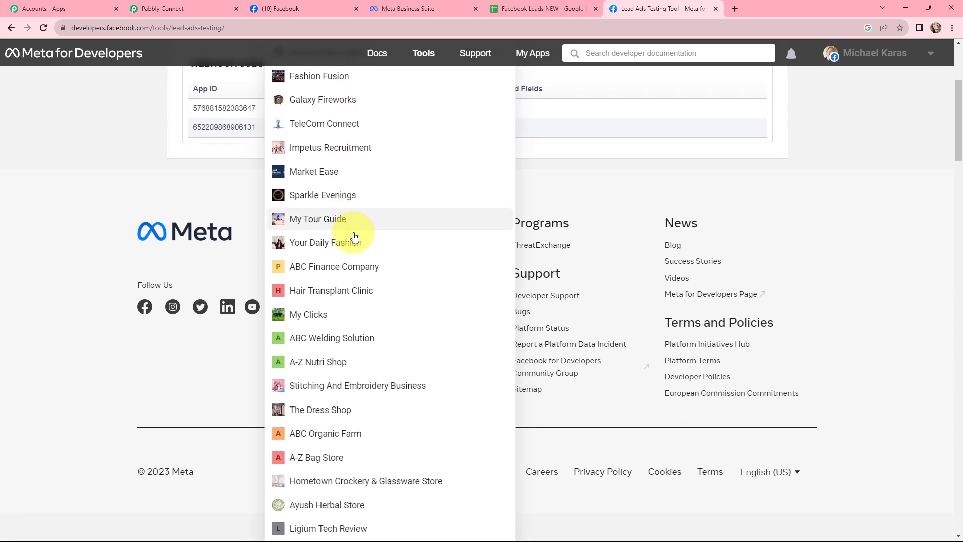
scroll(354, 236, down, 12)
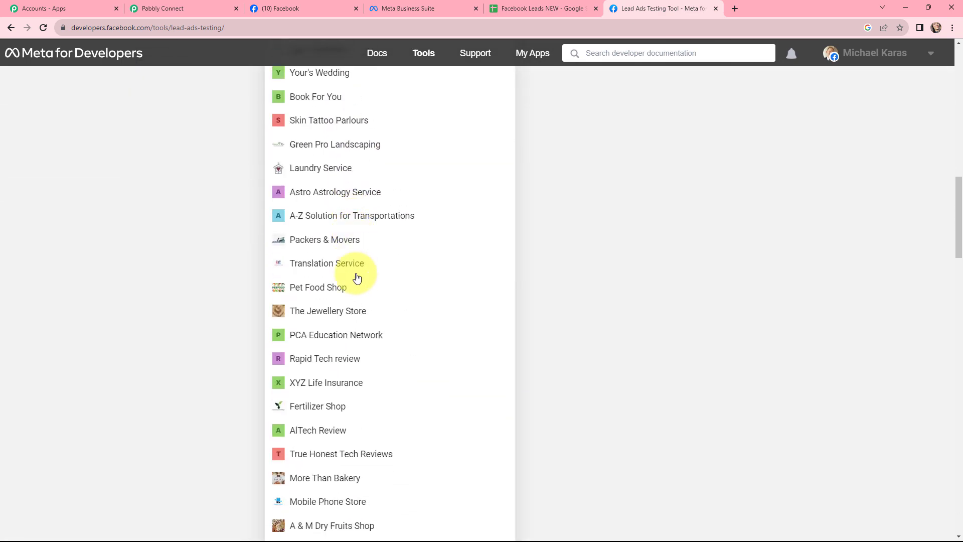
click(357, 310)
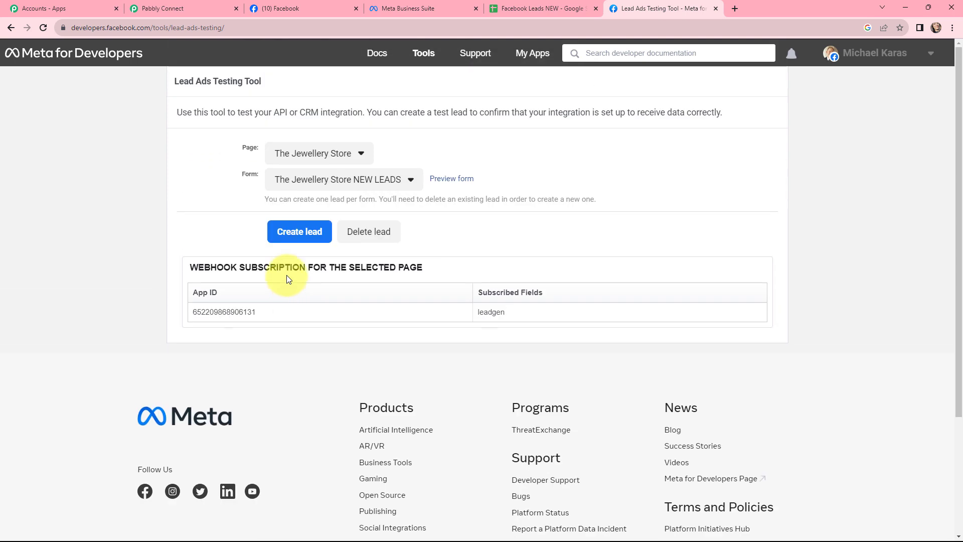
click(351, 179)
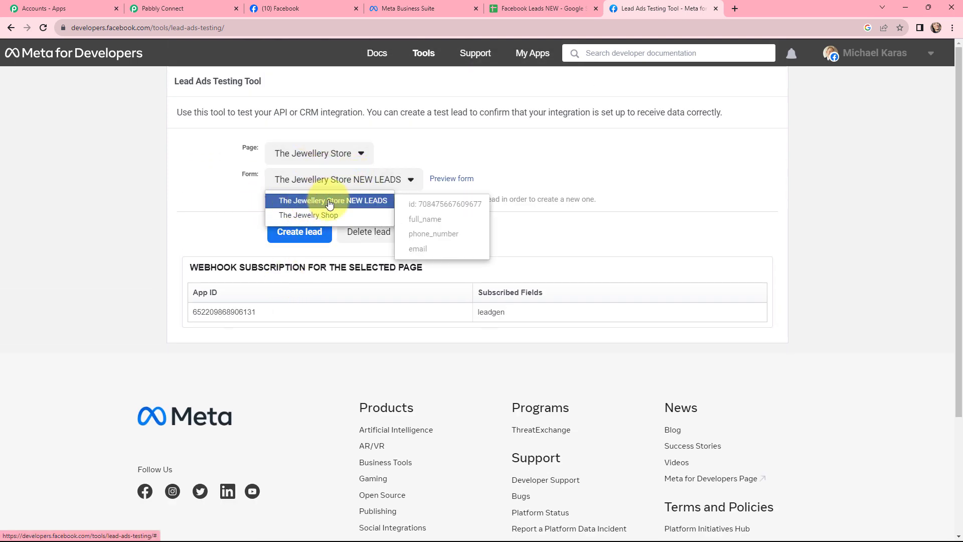
click(331, 201)
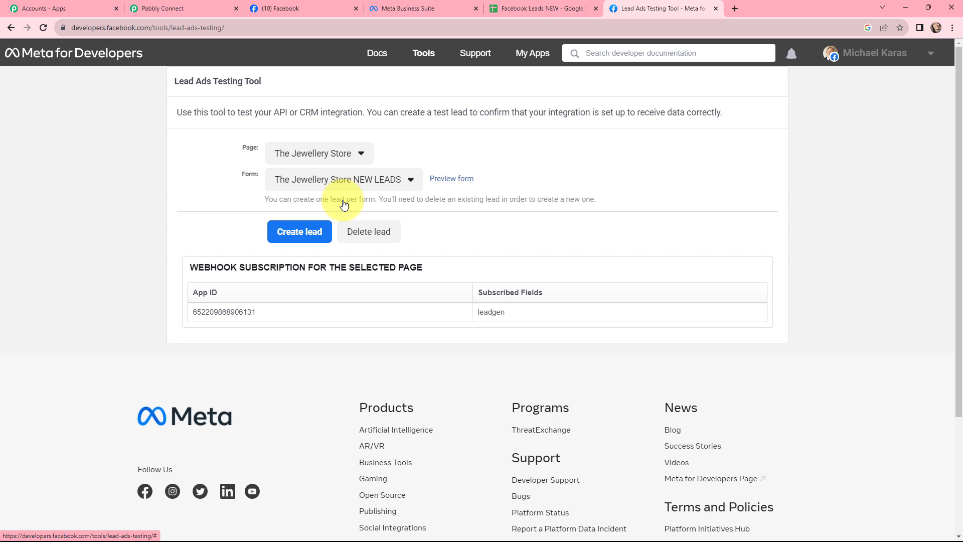
Preview the form, submit its prefilled test lead, and close the preview.
click(452, 182)
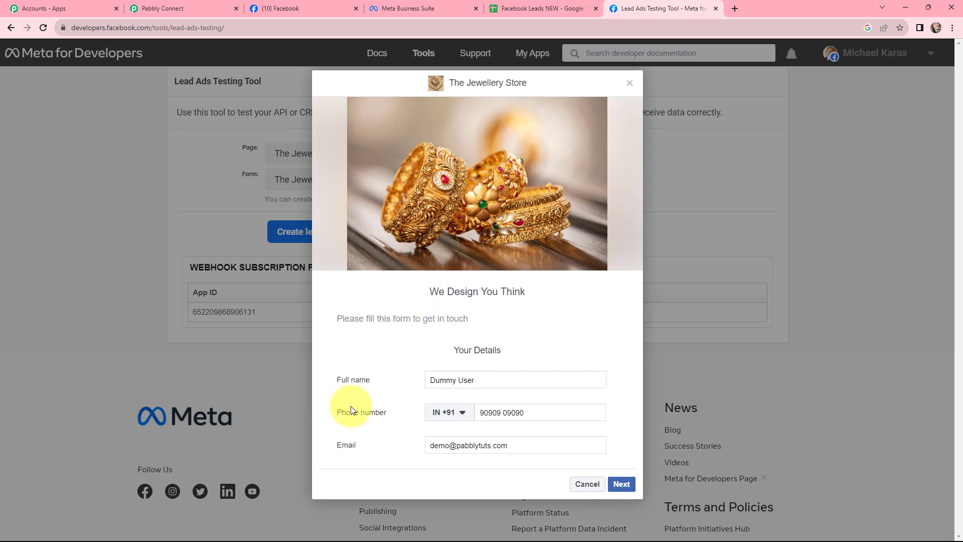
drag(379, 384, 334, 421)
drag(366, 448, 333, 446)
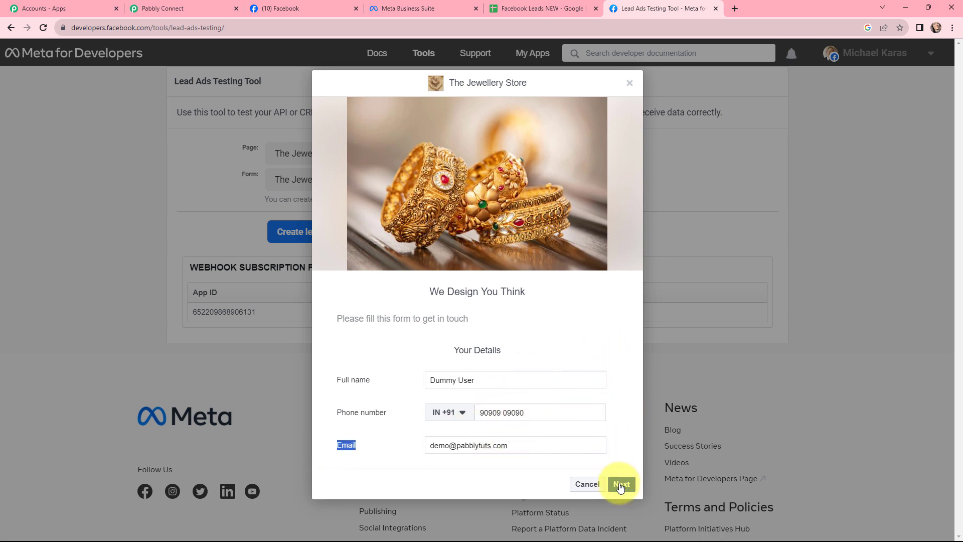
click(621, 486)
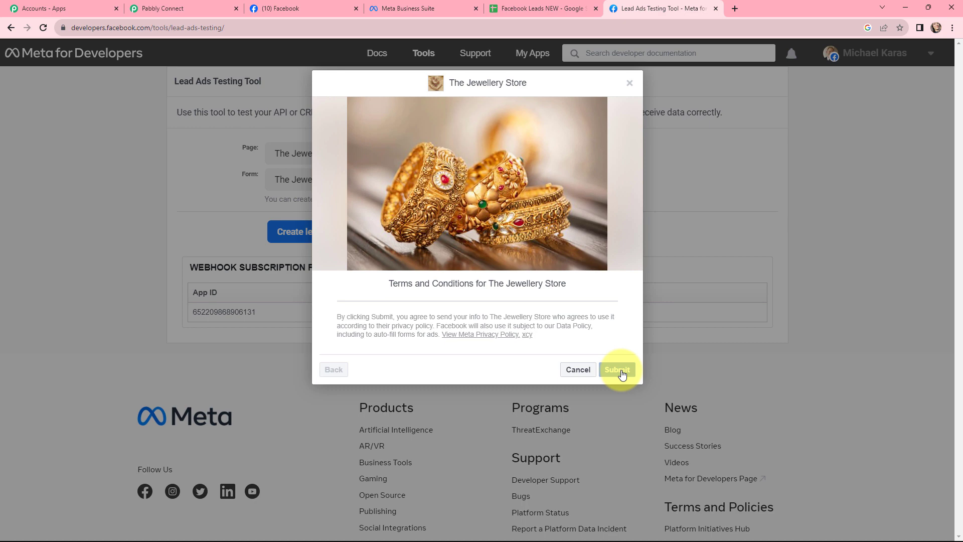
click(621, 371)
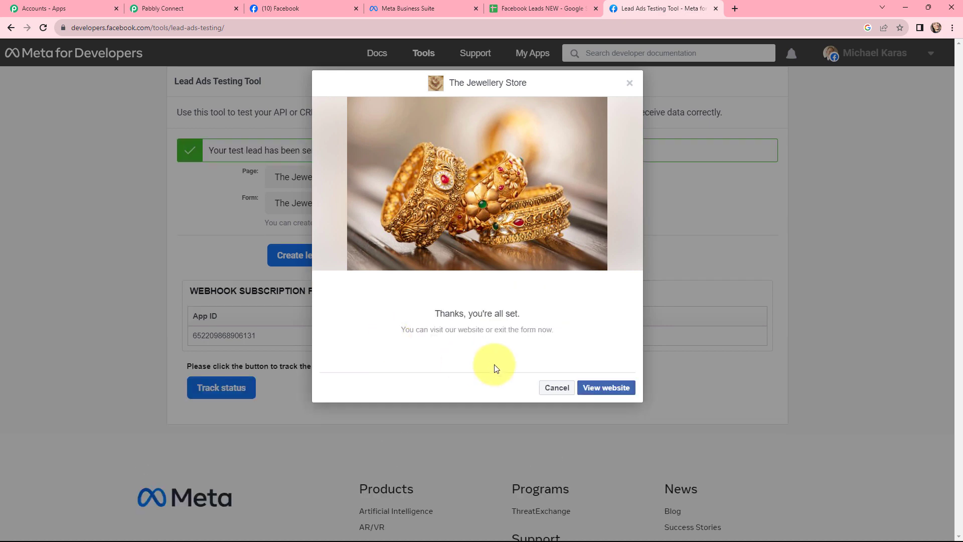
click(629, 83)
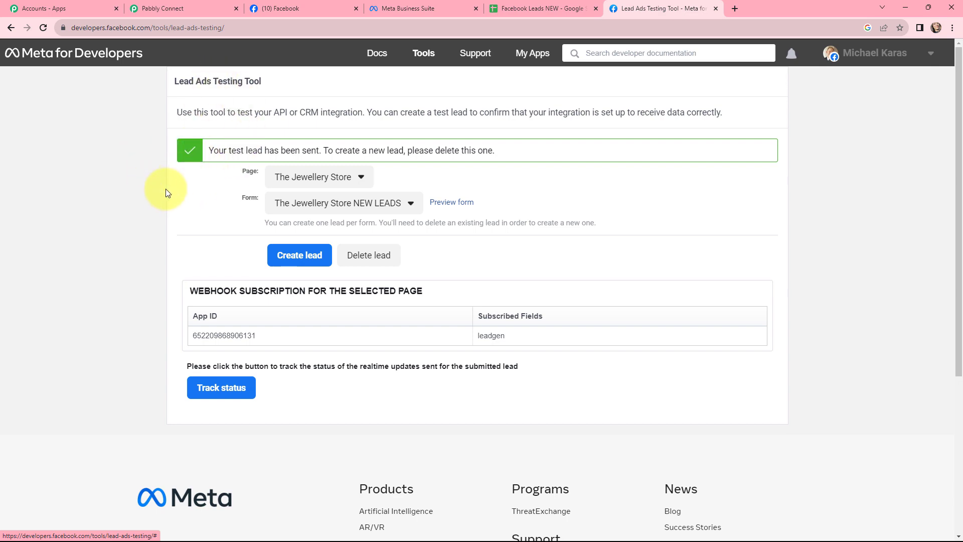
Examine the test lead's response values received by the Facebook Lead Ads trigger.
click(154, 8)
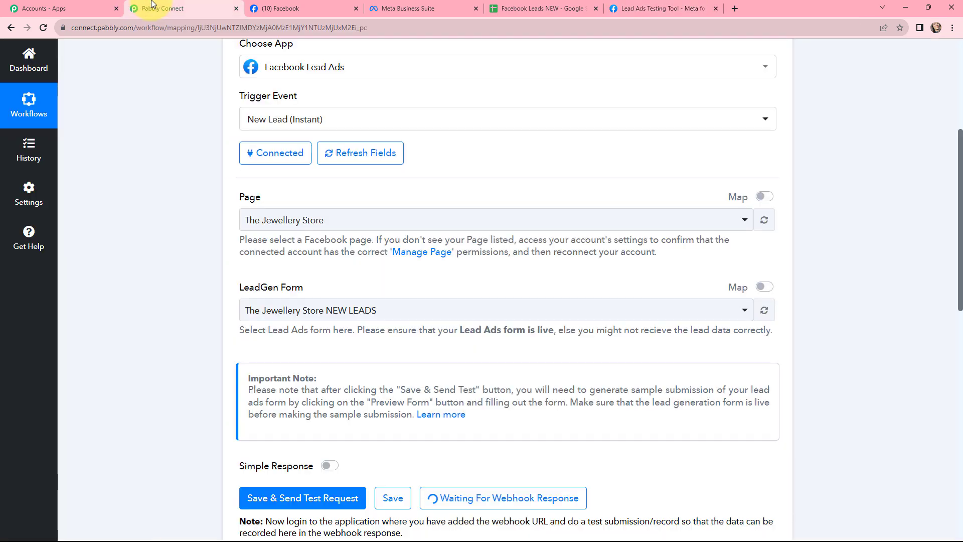
scroll(562, 155, down, 10)
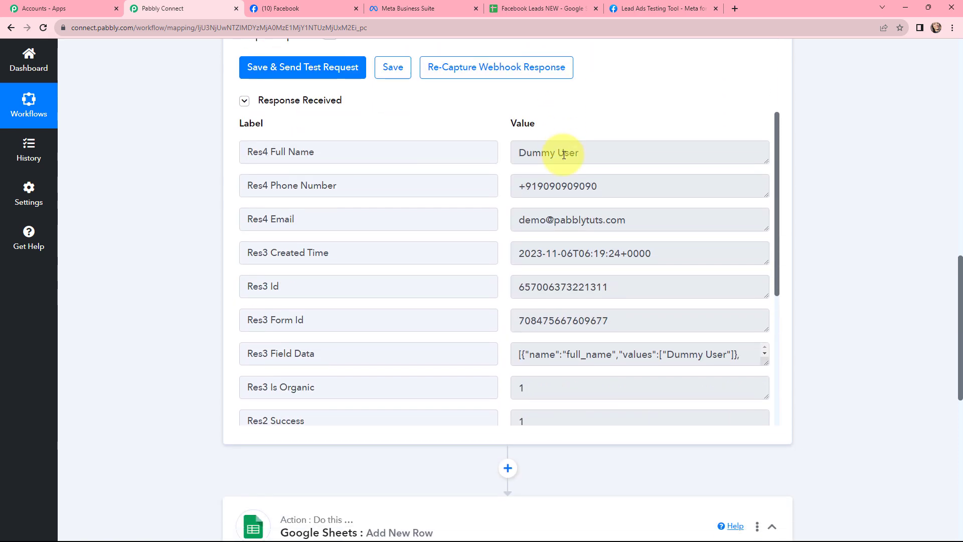
drag(600, 152, 516, 152)
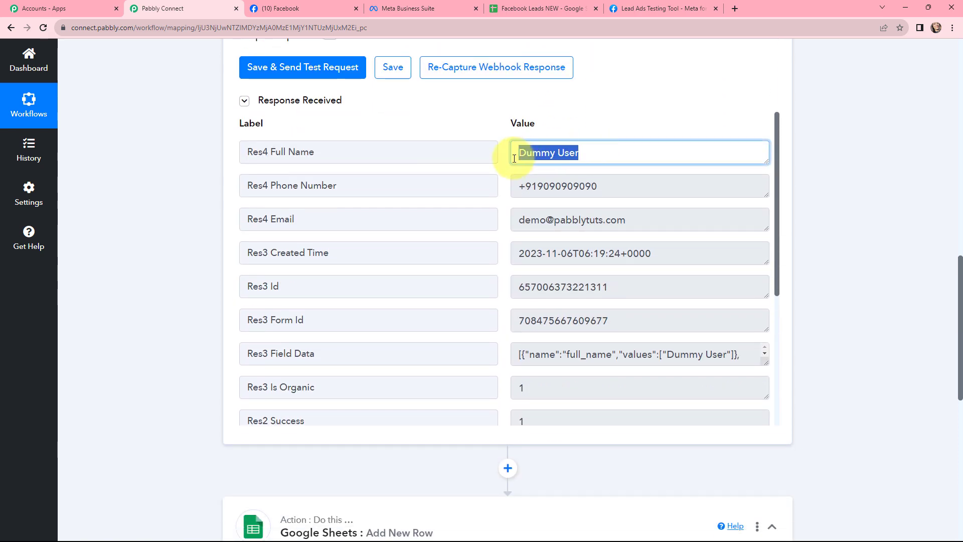
drag(608, 189, 517, 186)
drag(629, 221, 466, 221)
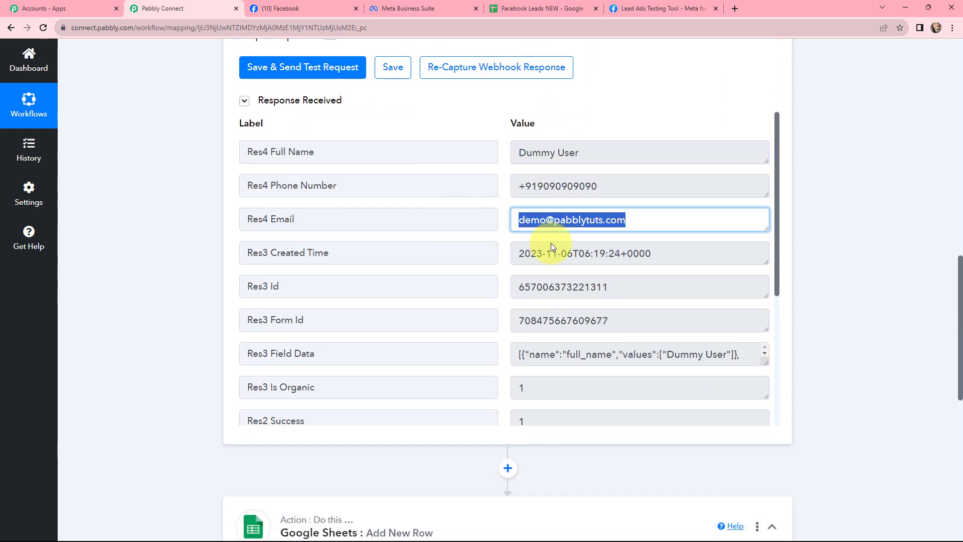
drag(673, 254, 488, 257)
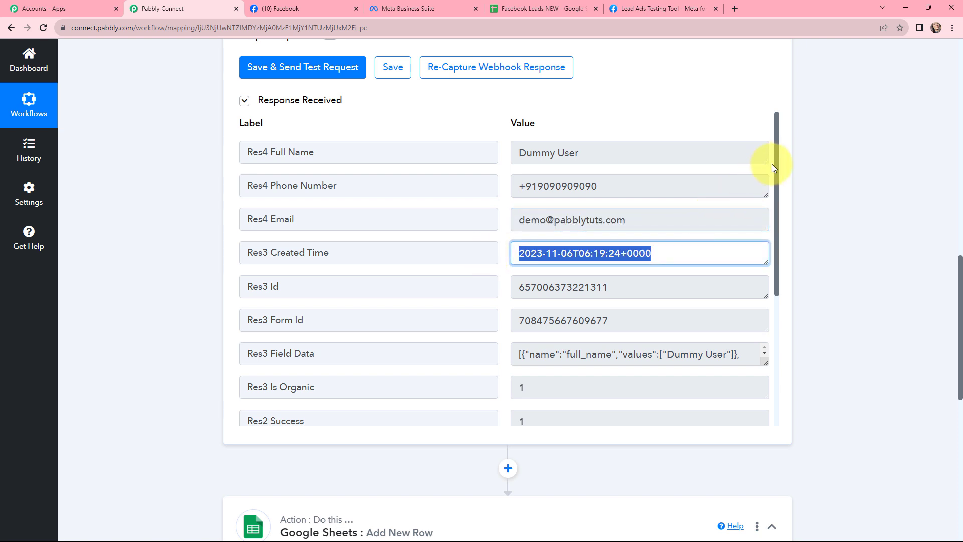
mouse_move(778, 159)
mouse_down()
mouse_move(775, 289)
mouse_move(768, 145)
mouse_up()
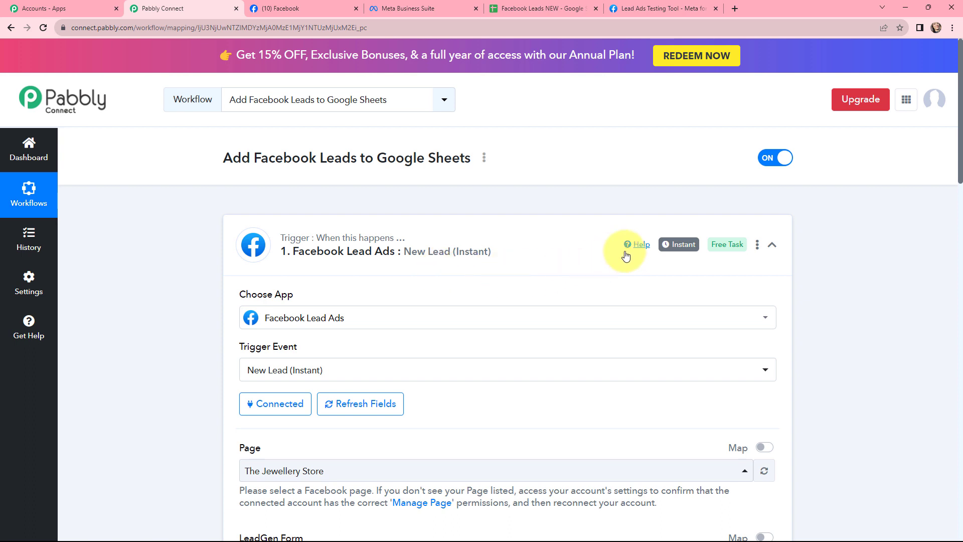
Connect the Google Sheets action through a new connection, signing in with Google and allowing access.
mouse_move(674, 249)
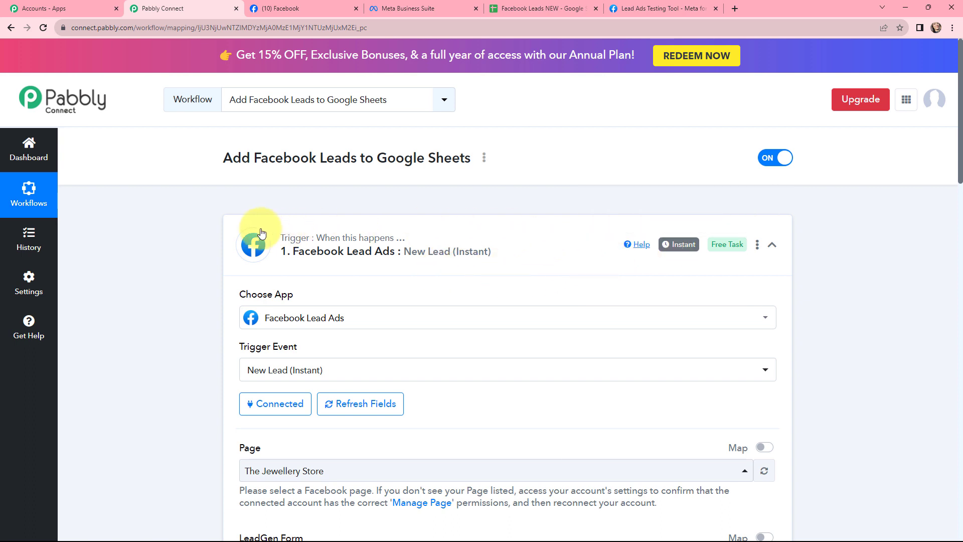
click(233, 226)
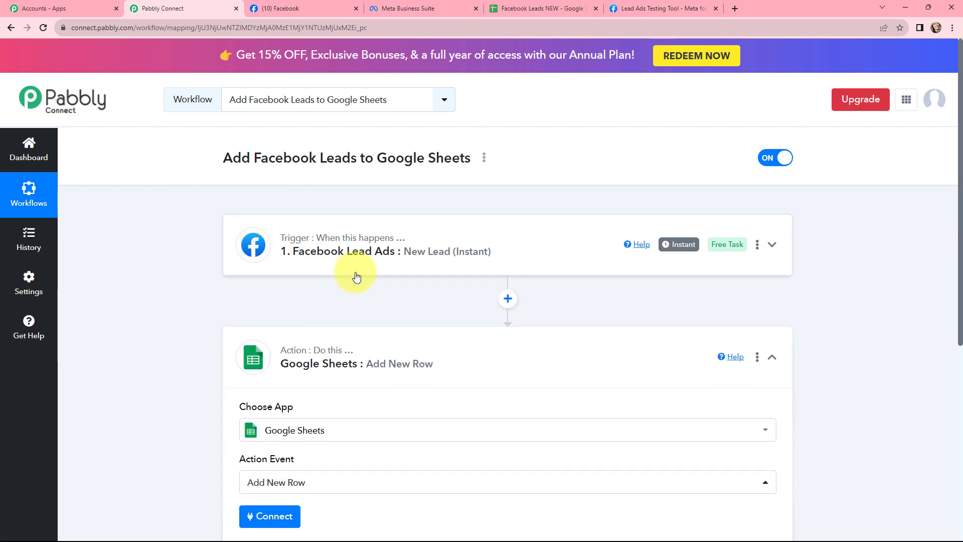
scroll(492, 241, down, 3)
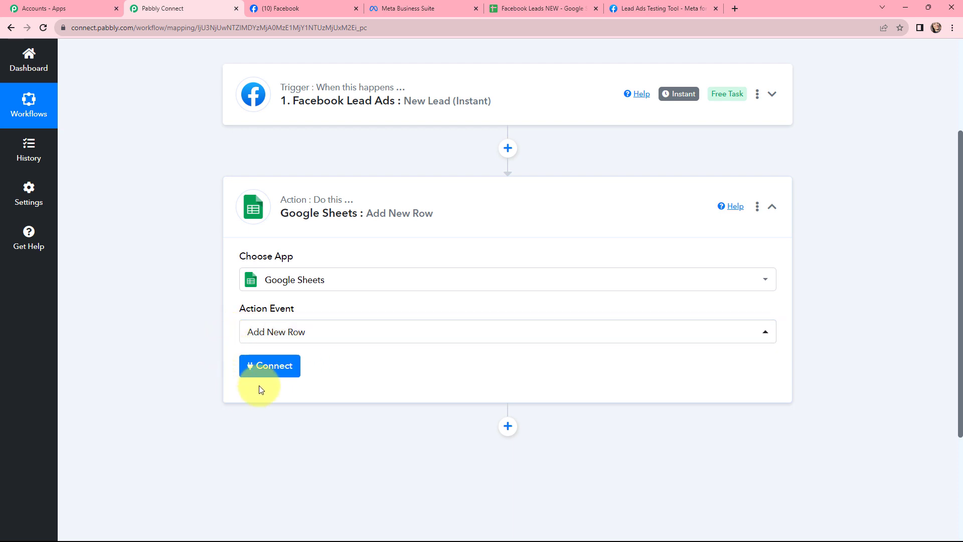
click(270, 370)
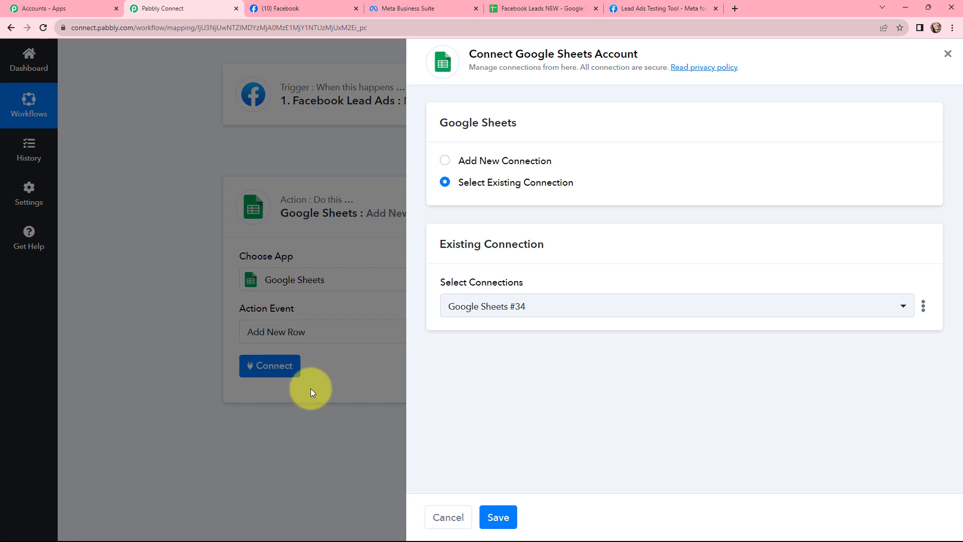
click(445, 160)
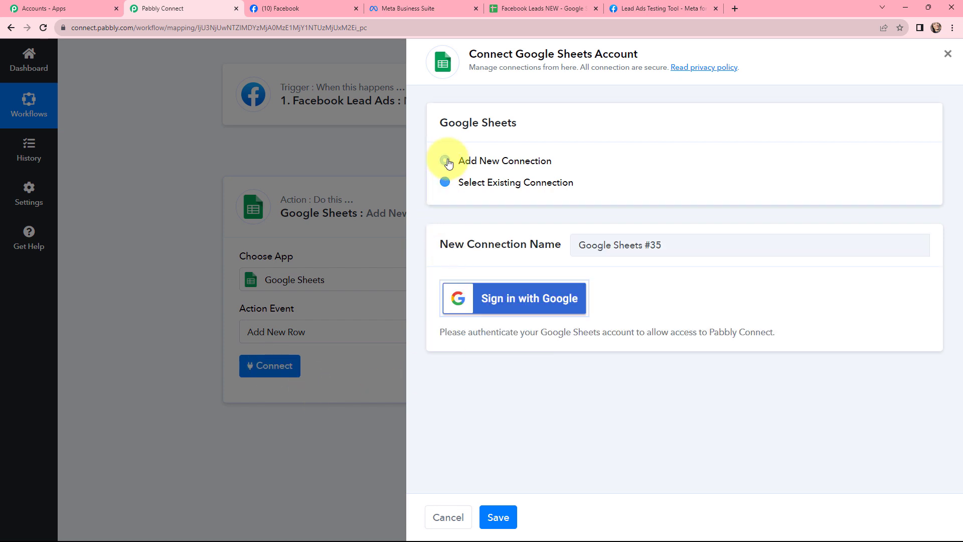
click(487, 299)
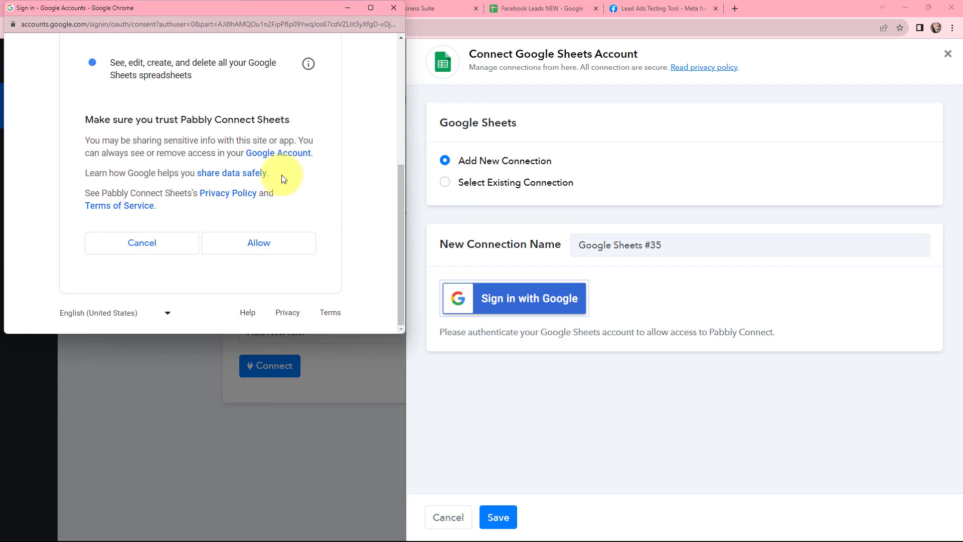
click(248, 247)
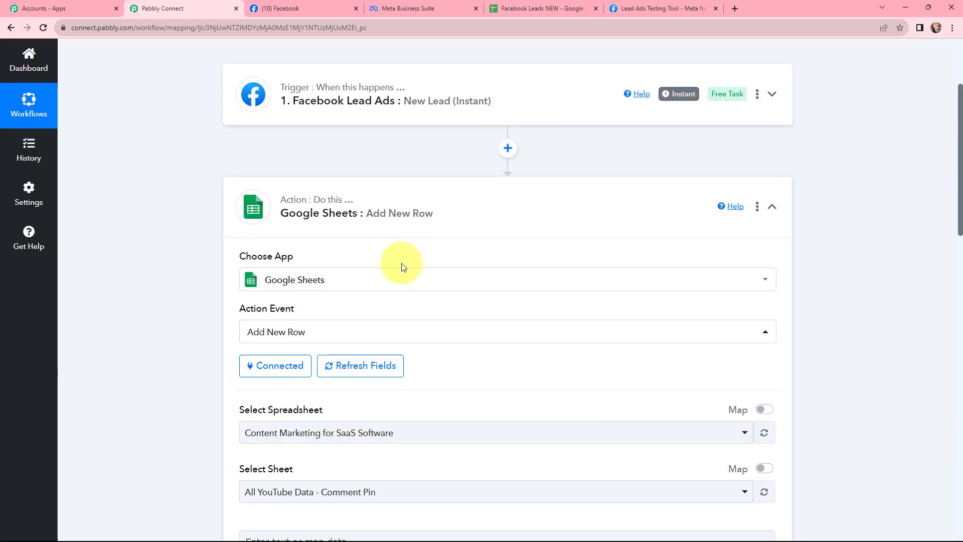
Open the Facebook Leads NEW spreadsheet and examine its column headers Lead Email, Lead Name and Phone No.
click(526, 4)
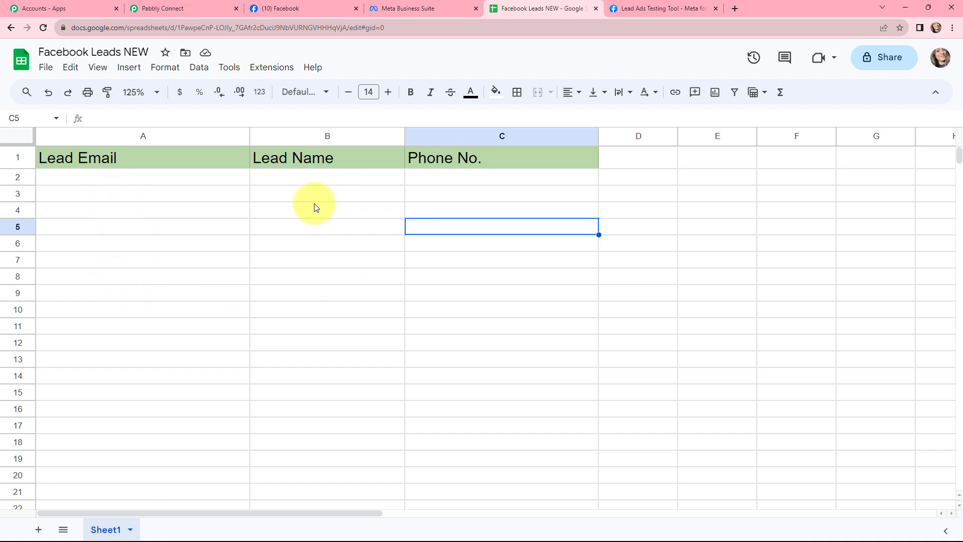
click(185, 157)
click(302, 158)
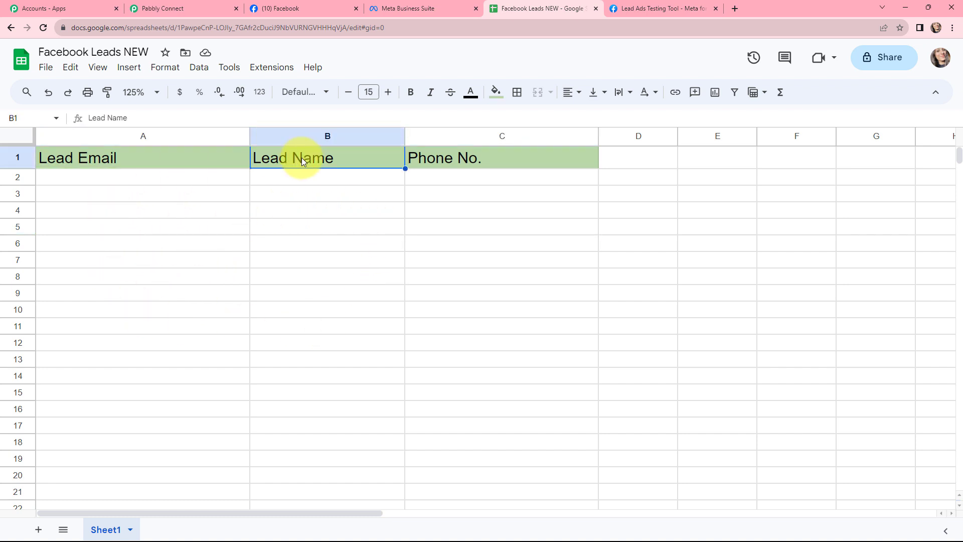
click(153, 164)
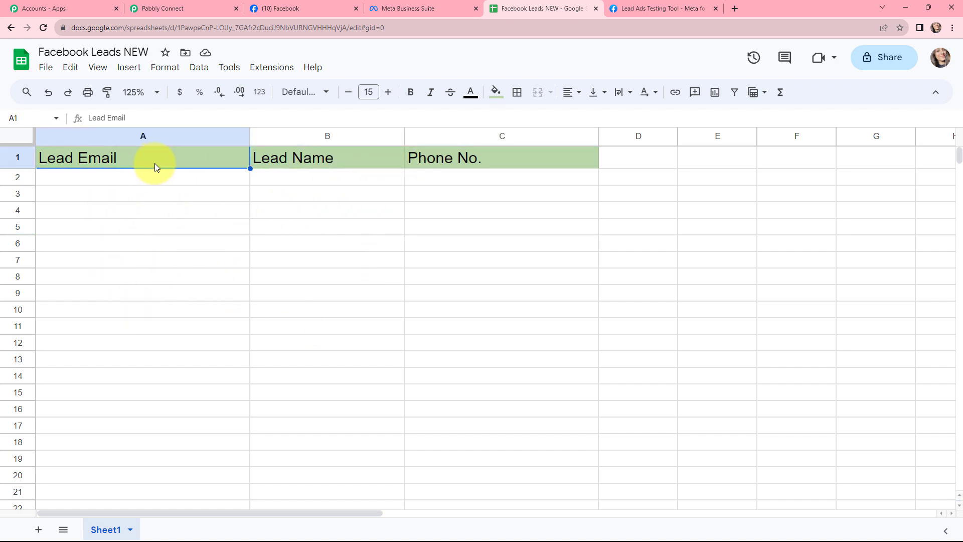
click(321, 162)
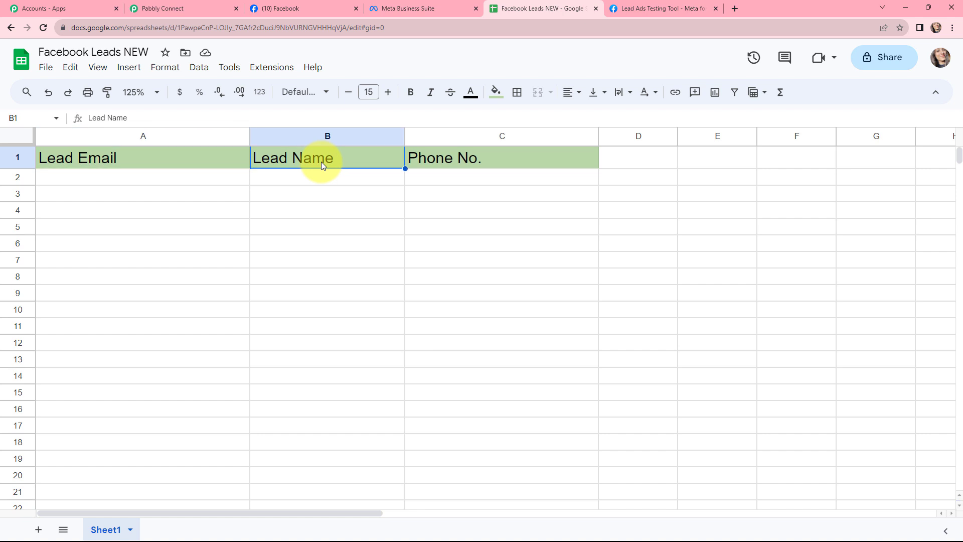
click(456, 161)
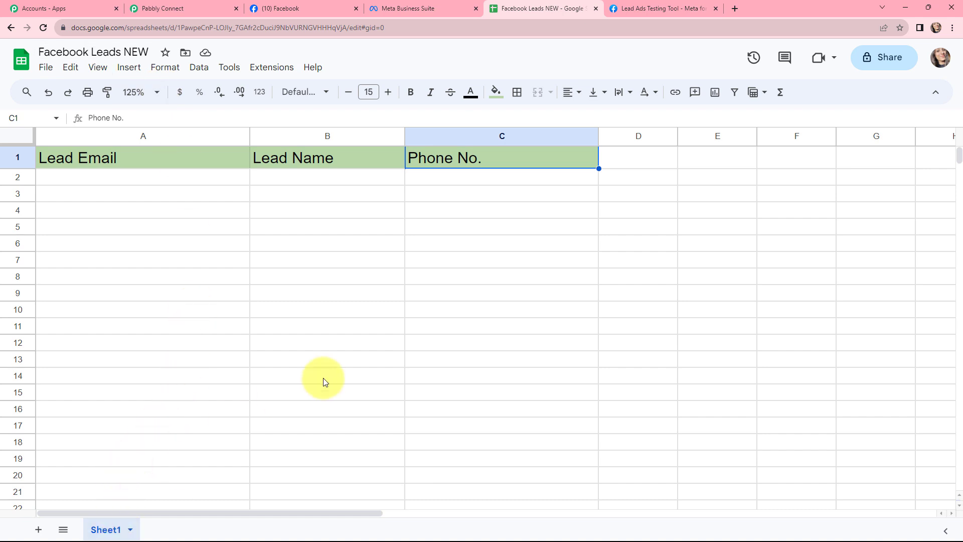
Back in the workflow, choose the Facebook Leads NEW spreadsheet for the Google Sheets Add New Row action.
click(182, 6)
scroll(356, 245, down, 2)
scroll(356, 248, down, 1)
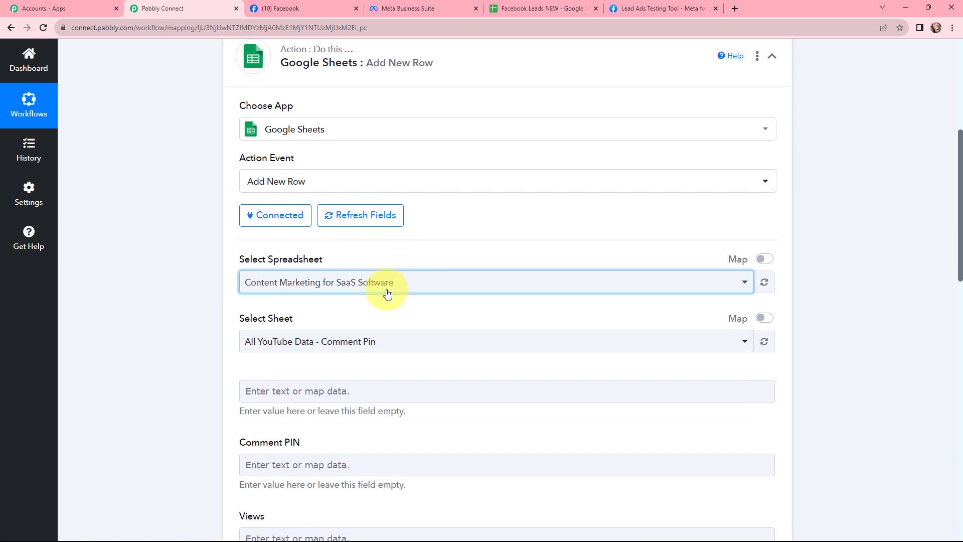
click(390, 282)
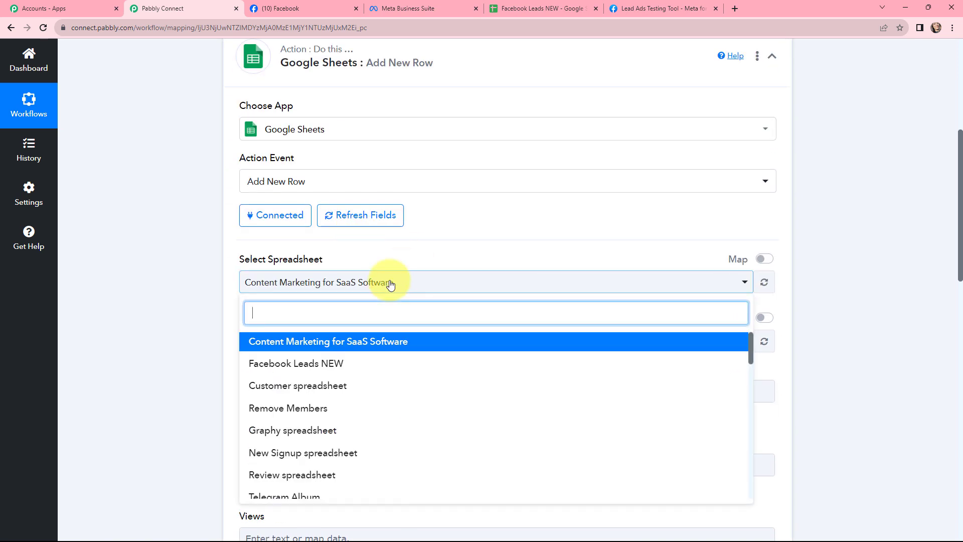
click(290, 362)
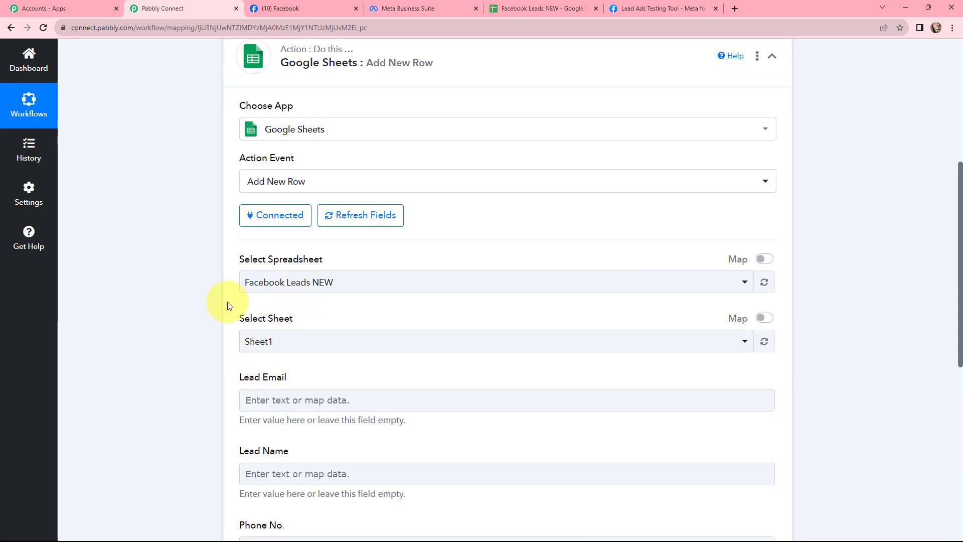
Map the Lead Email field to the Facebook lead's Res4 Email value.
scroll(366, 315, down, 3)
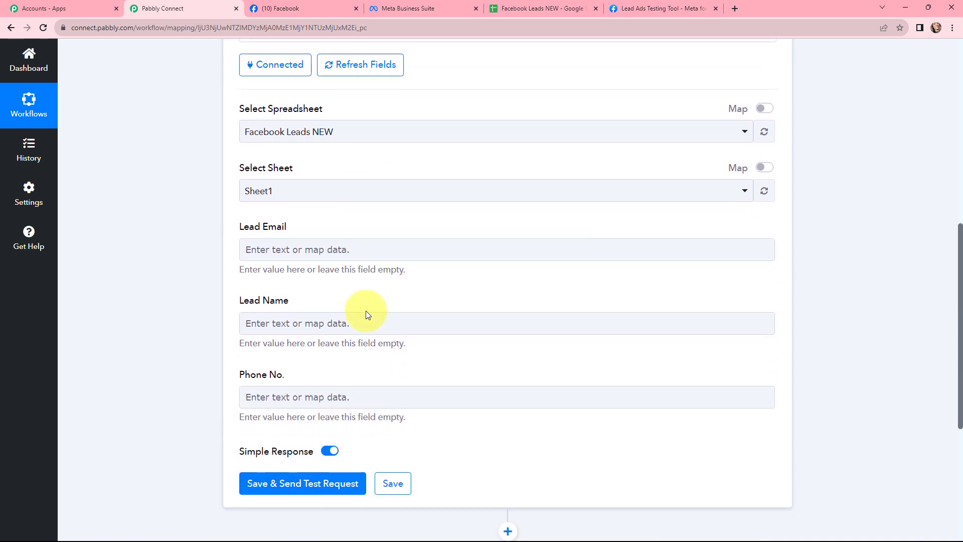
click(300, 250)
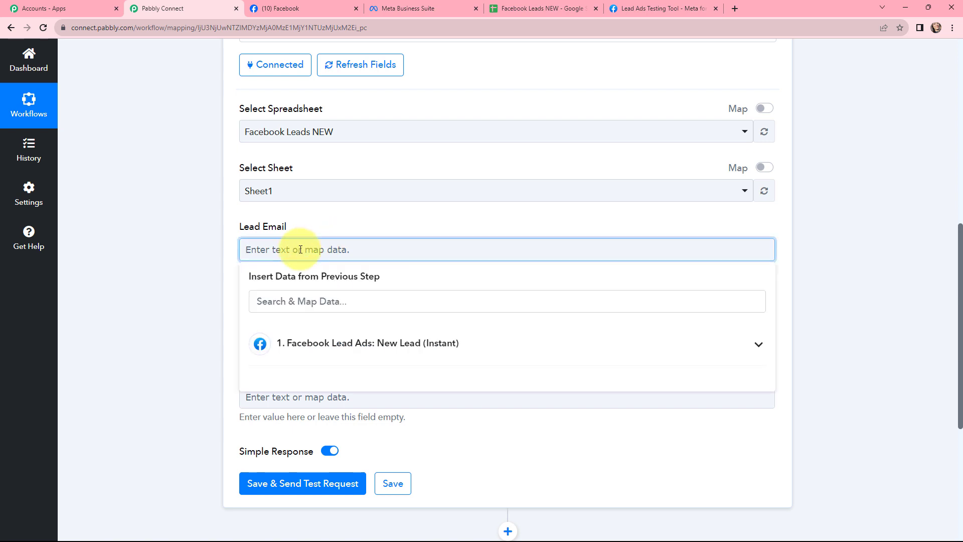
click(323, 343)
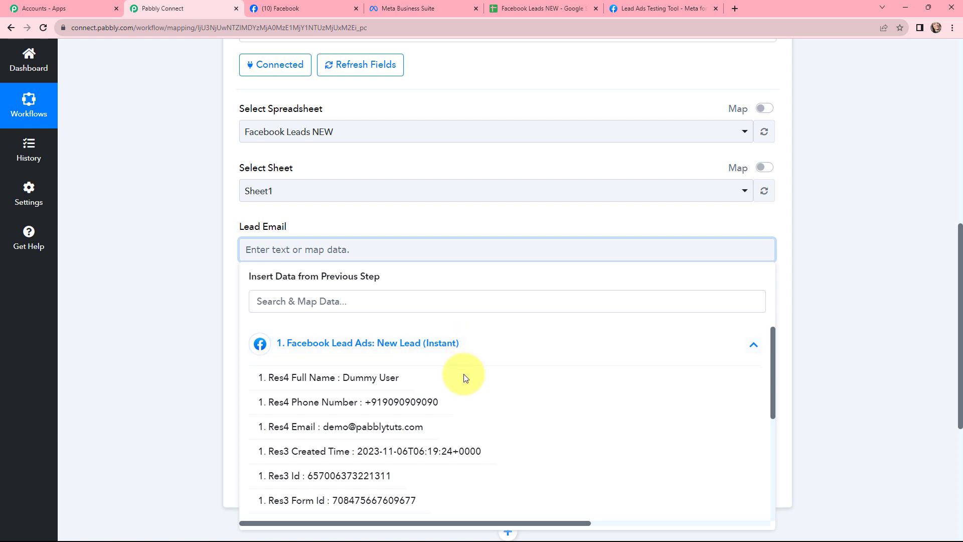
click(412, 426)
click(201, 268)
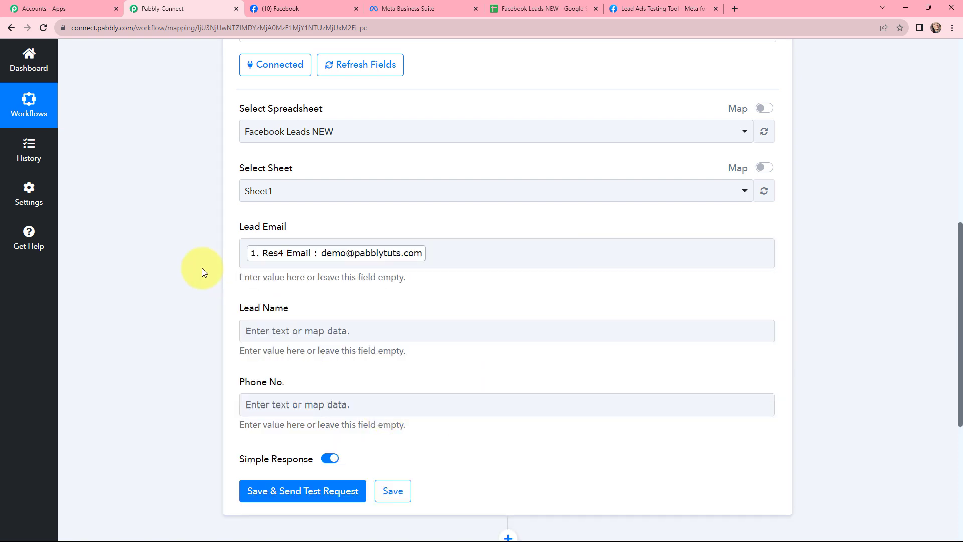
Map the Lead Name field to the Facebook lead's Res4 Full Name value.
click(254, 330)
click(301, 424)
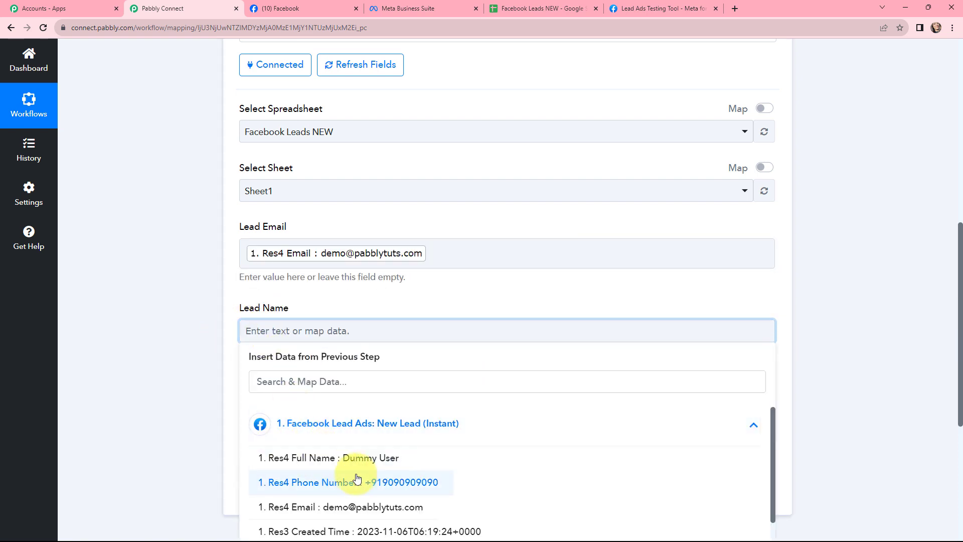
click(349, 457)
click(179, 302)
Map the Phone No. field to the lead's Res4 Phone Number value, then save and send a test request.
scroll(286, 261, down, 2)
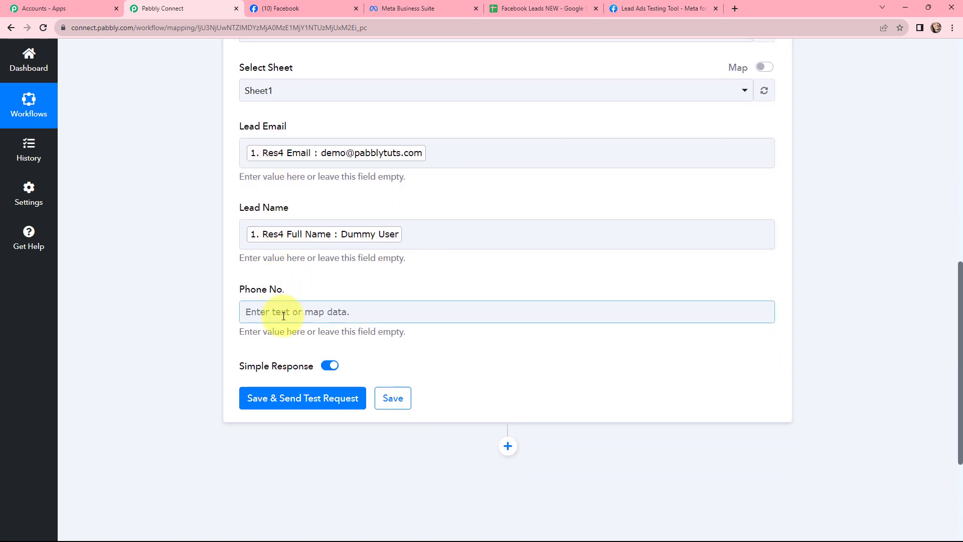
click(276, 314)
click(346, 404)
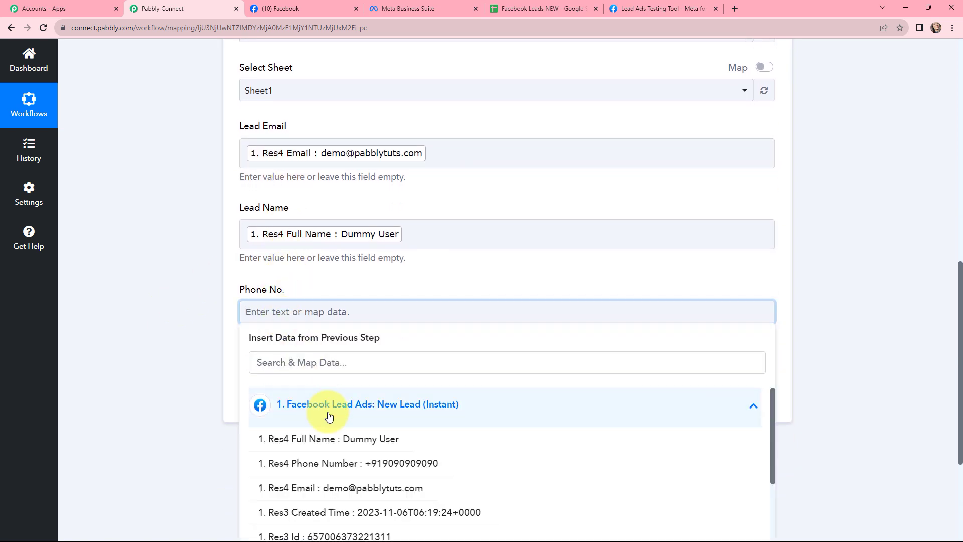
click(357, 468)
click(191, 325)
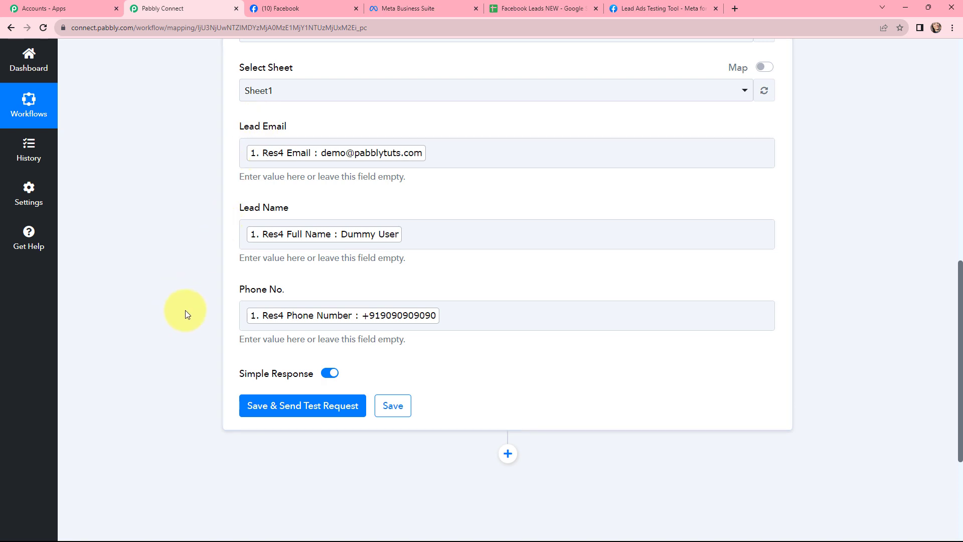
click(289, 406)
scroll(496, 209, down, 5)
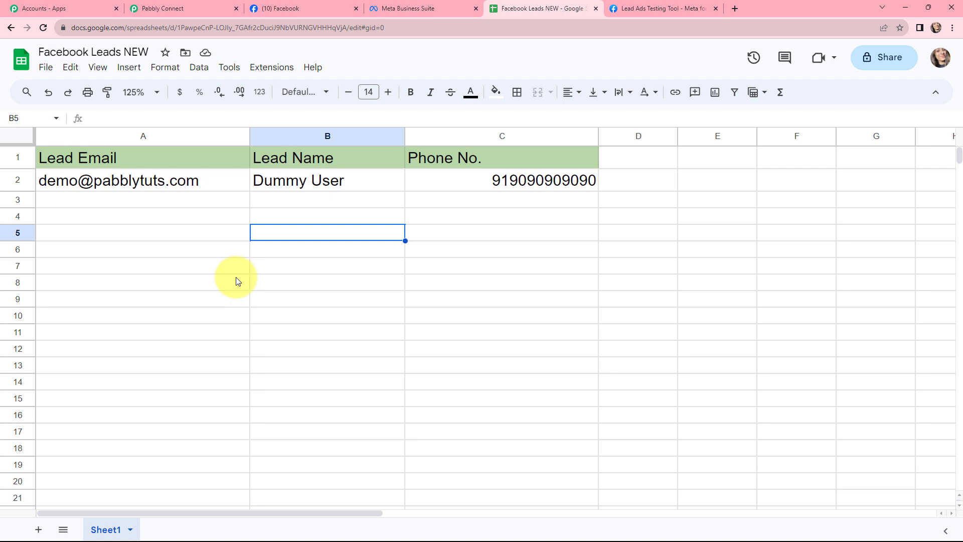
Inspect the new row's values in the Facebook Leads NEW spreadsheet.
click(240, 298)
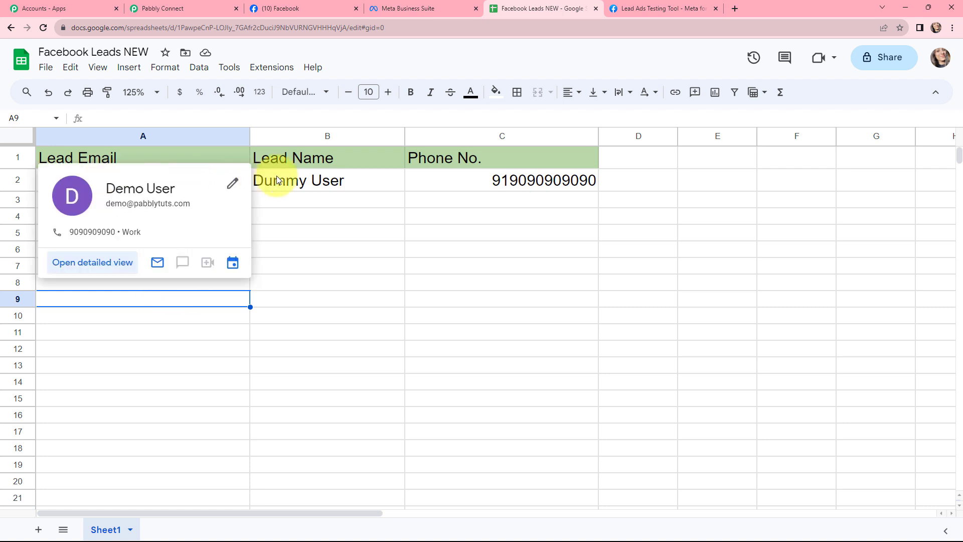
click(326, 180)
click(466, 180)
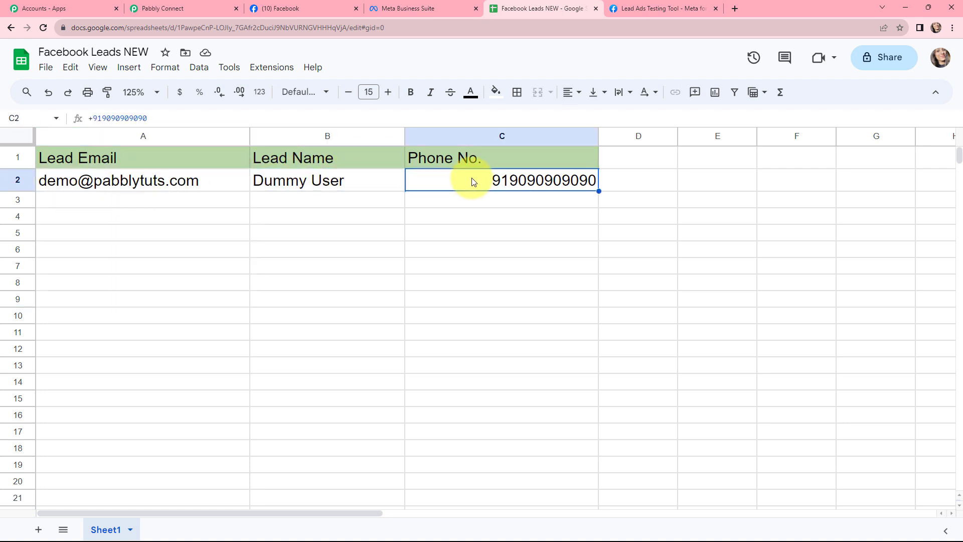